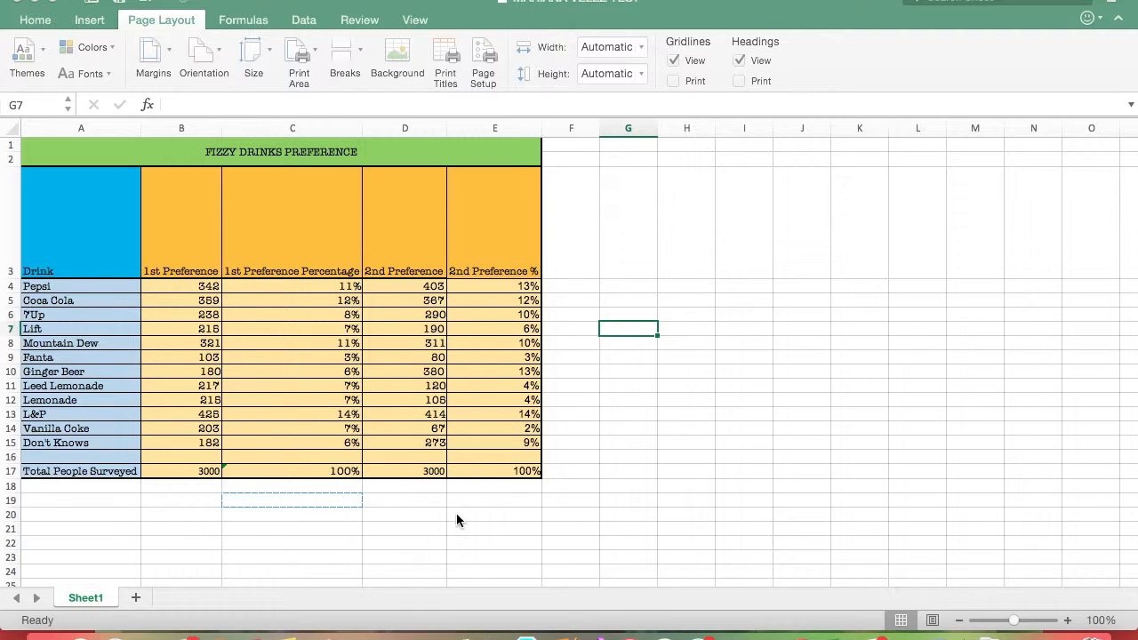
Switch the sheet to Page Layout view and review the headers, table and page-number footers on both pages
click(931, 619)
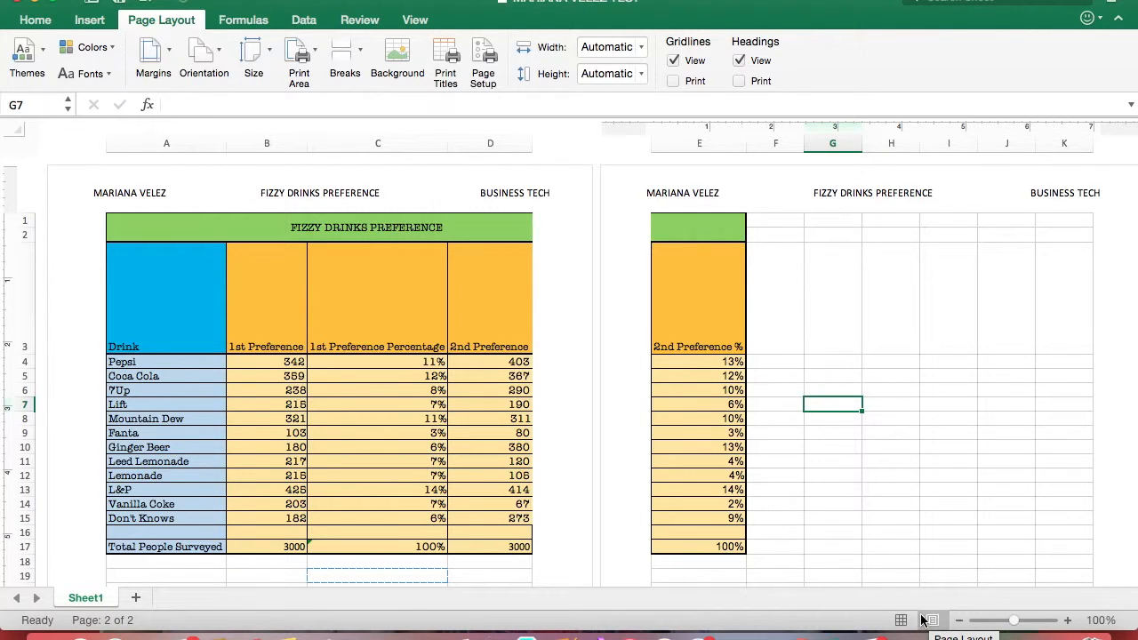
scroll(450, 519, down, 2)
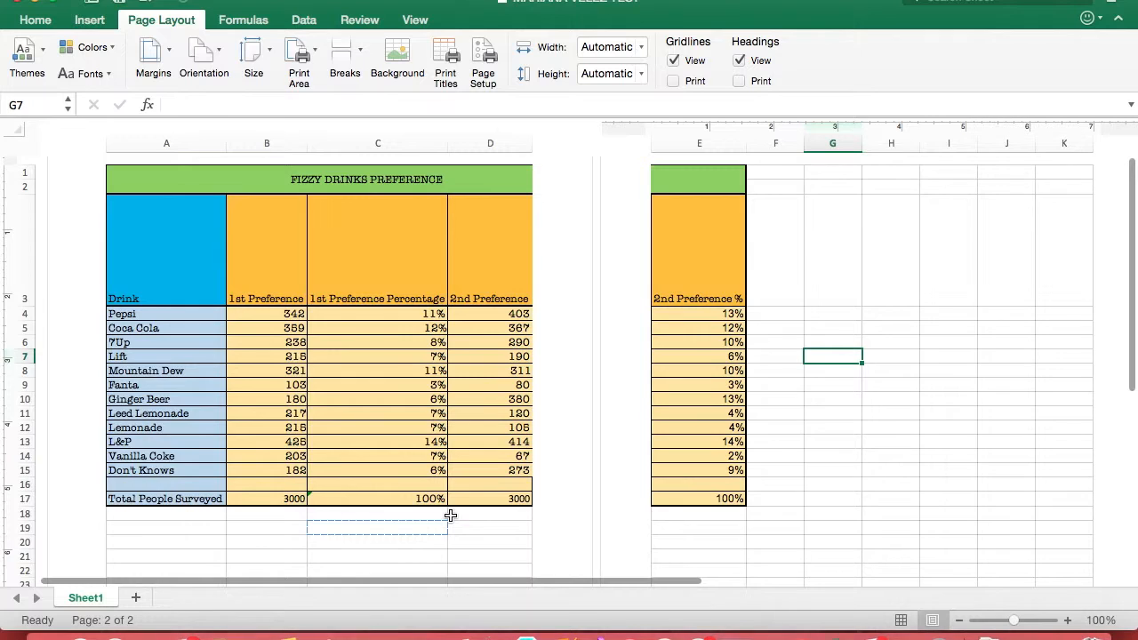
scroll(451, 515, up, 2)
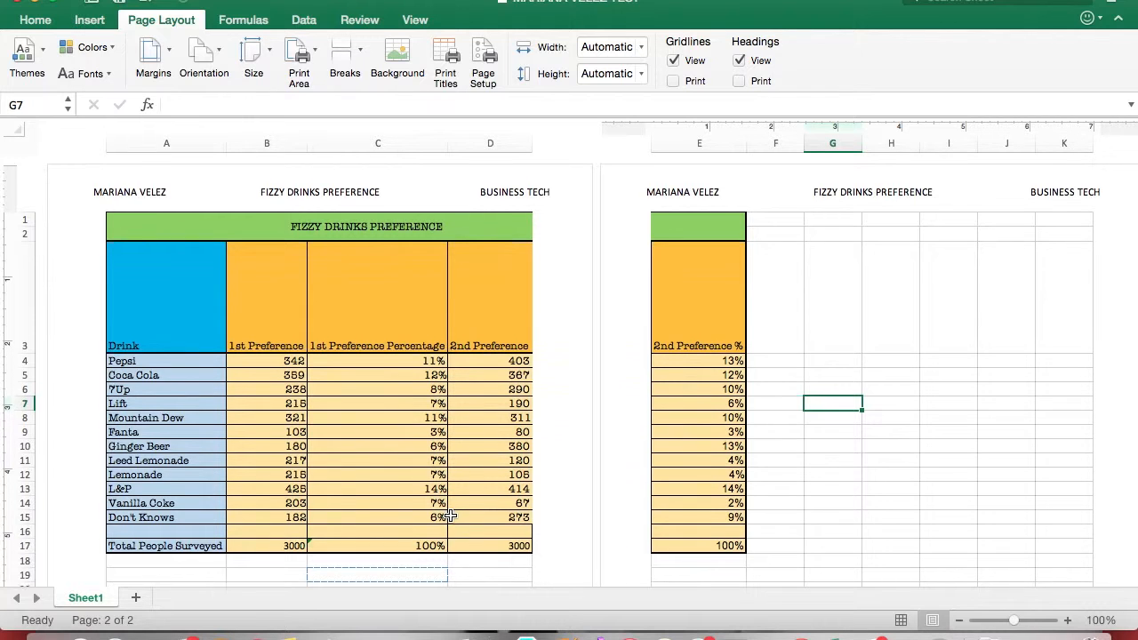
scroll(450, 516, down, 2)
scroll(450, 515, up, 2)
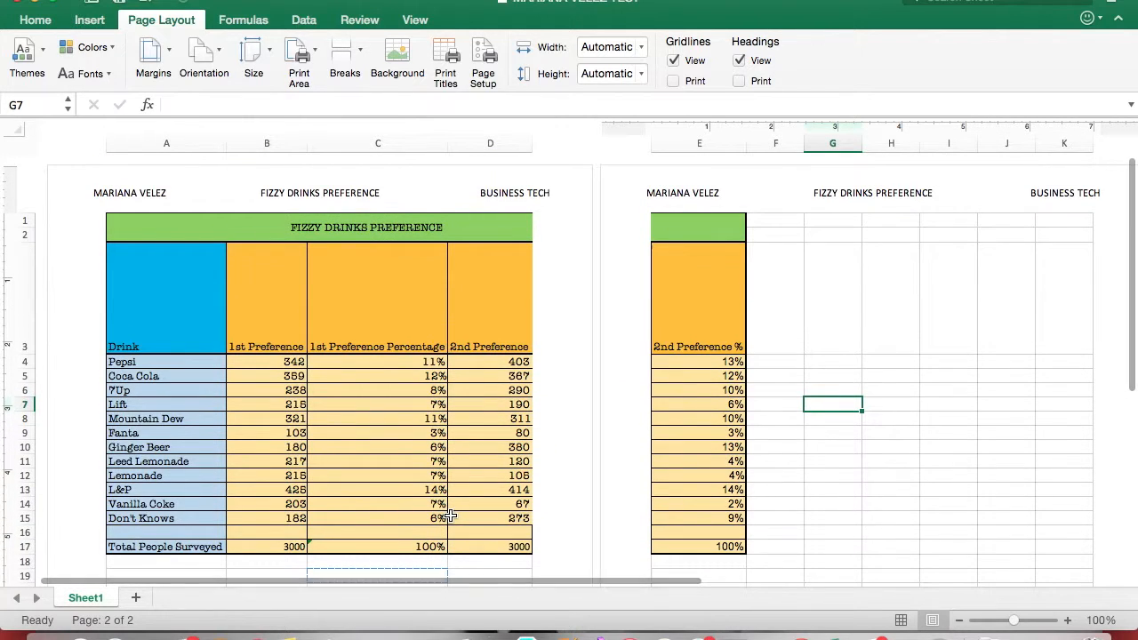
scroll(449, 511, down, 5)
scroll(448, 499, down, 6)
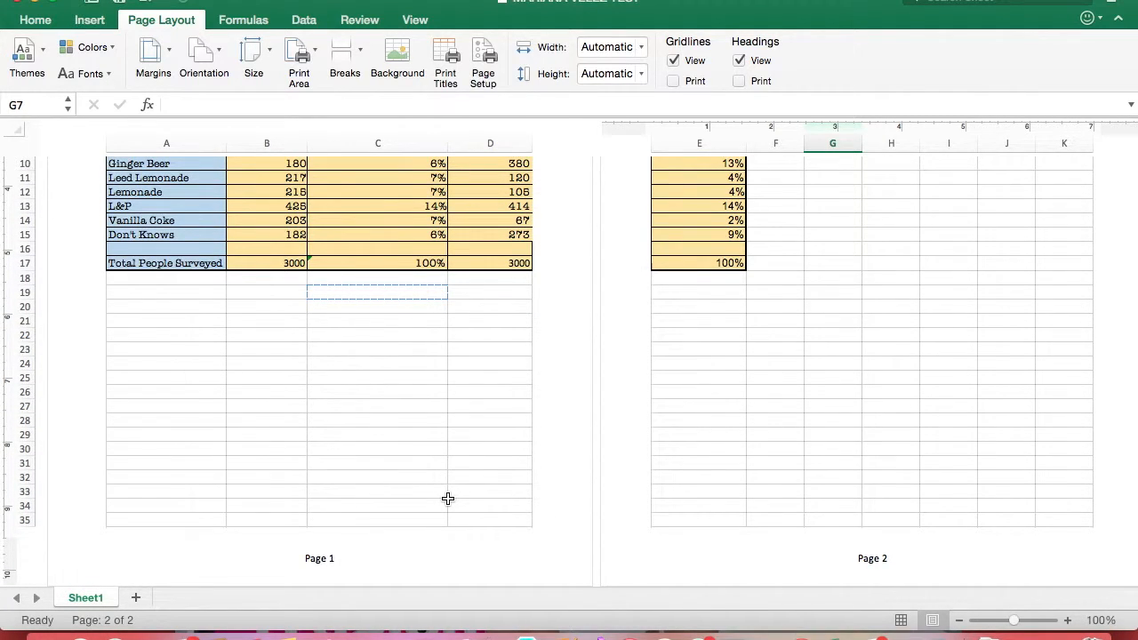
scroll(448, 498, up, 3)
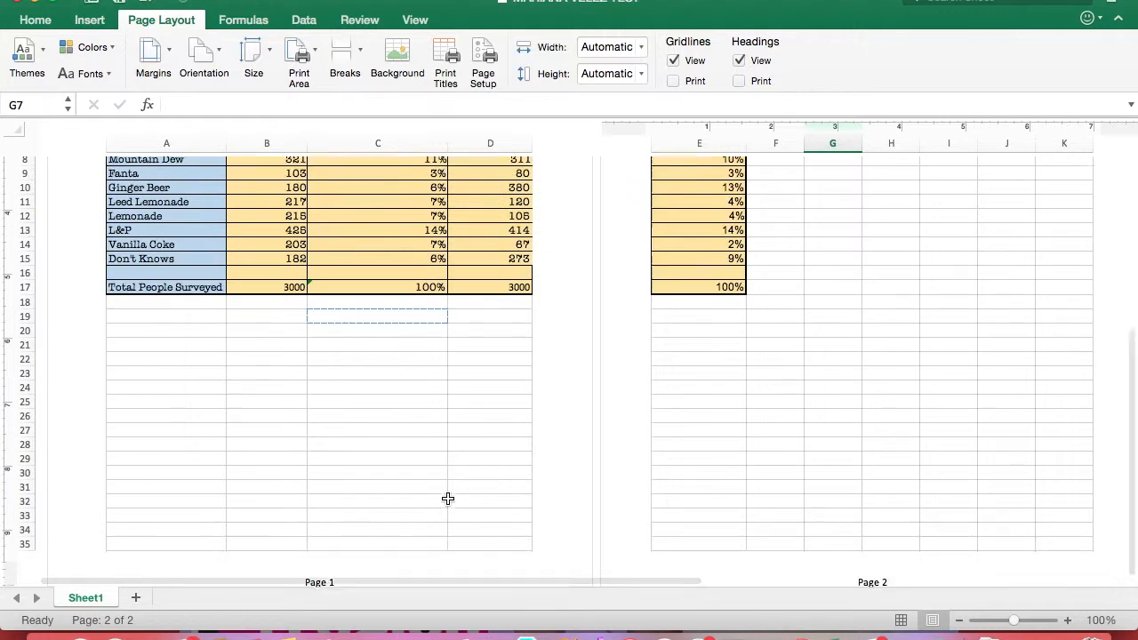
scroll(448, 498, up, 3)
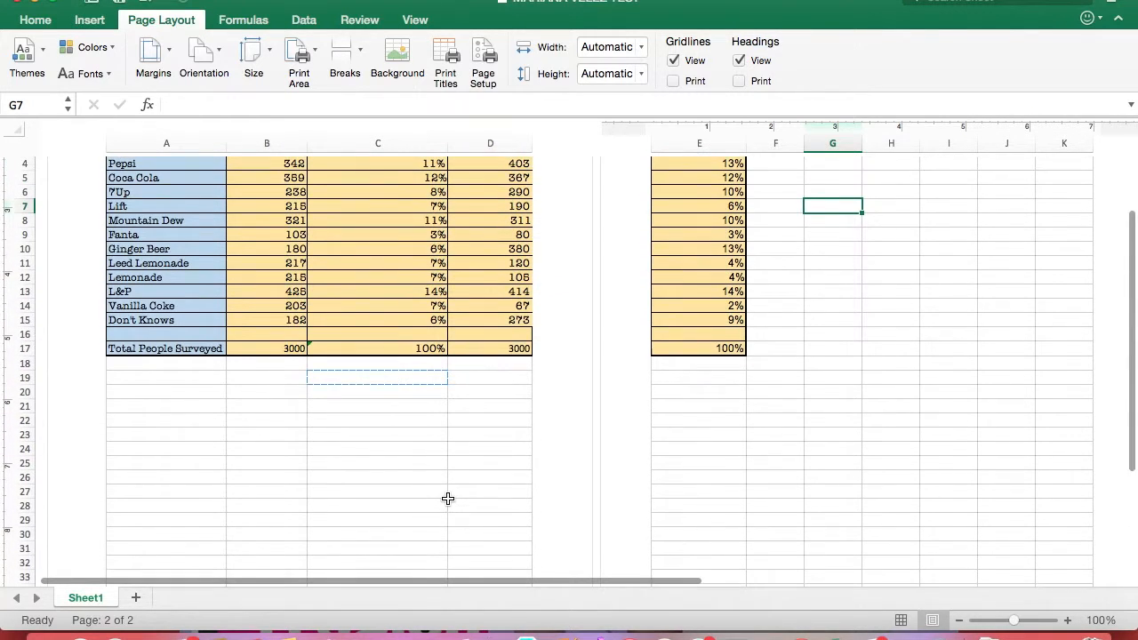
Change the page orientation to Landscape and check how the fizzy drinks table fits on the page
click(213, 57)
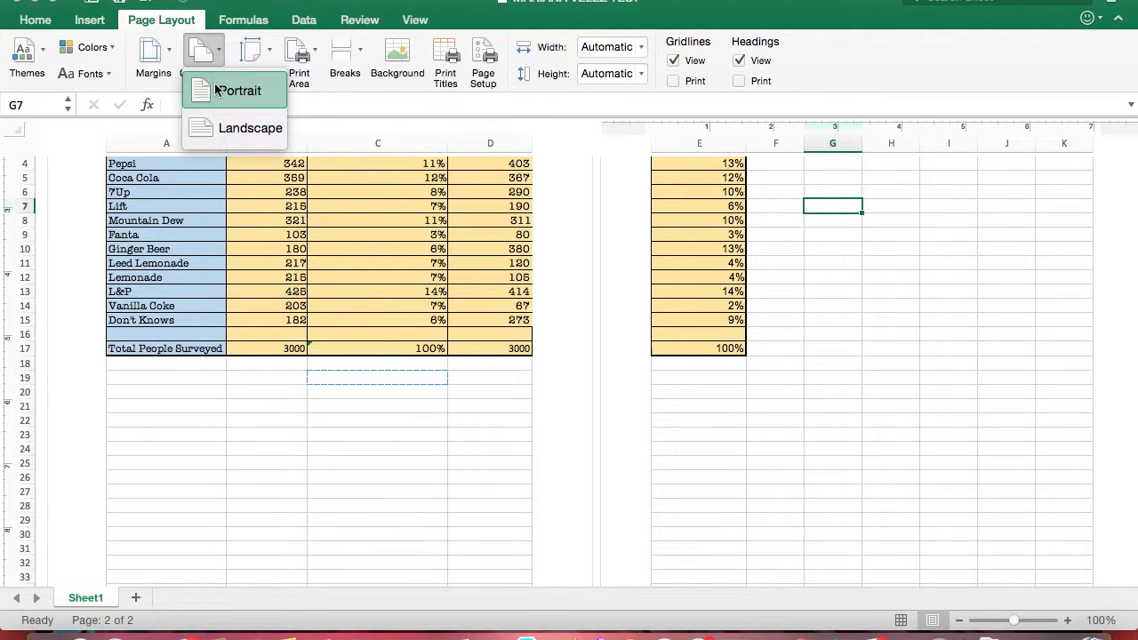
click(227, 129)
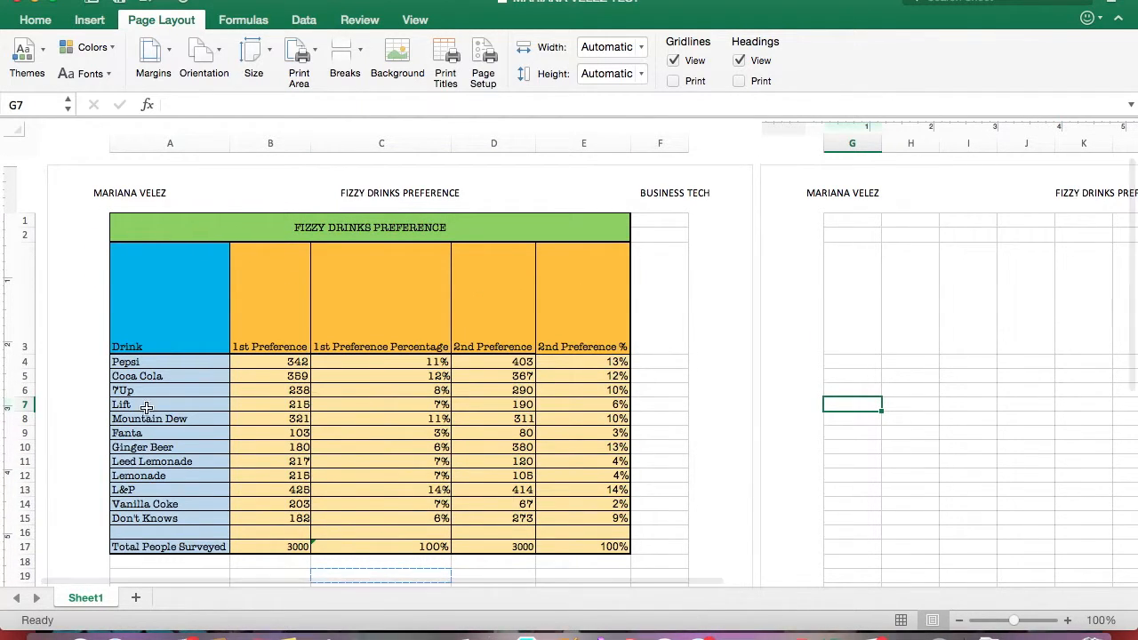
scroll(425, 503, down, 5)
scroll(423, 503, up, 2)
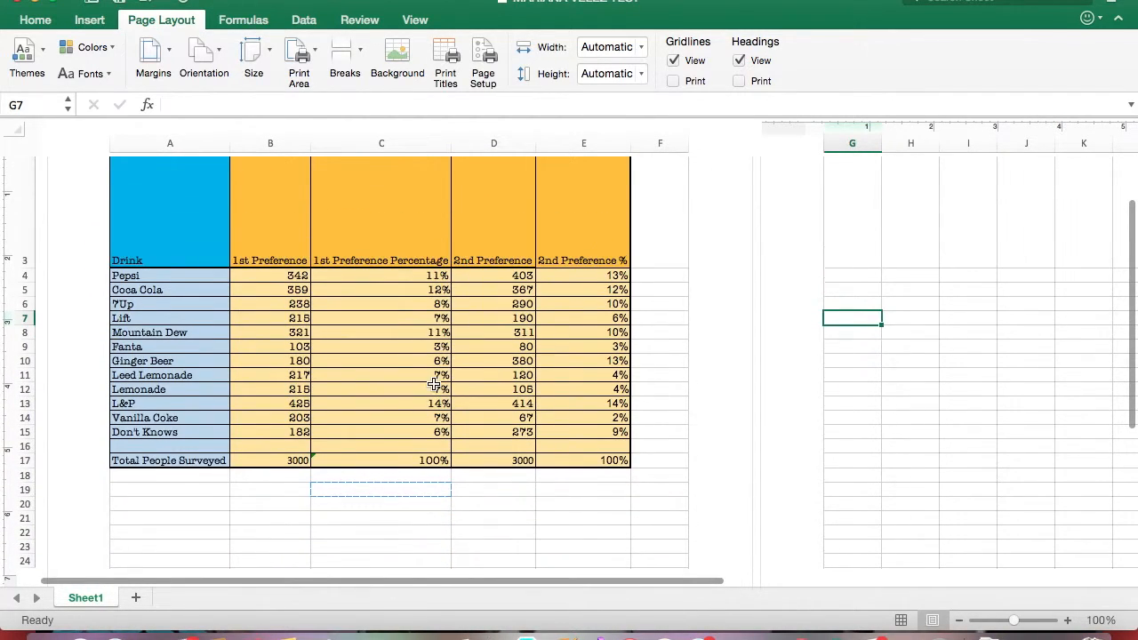
scroll(434, 384, down, 6)
scroll(434, 384, up, 5)
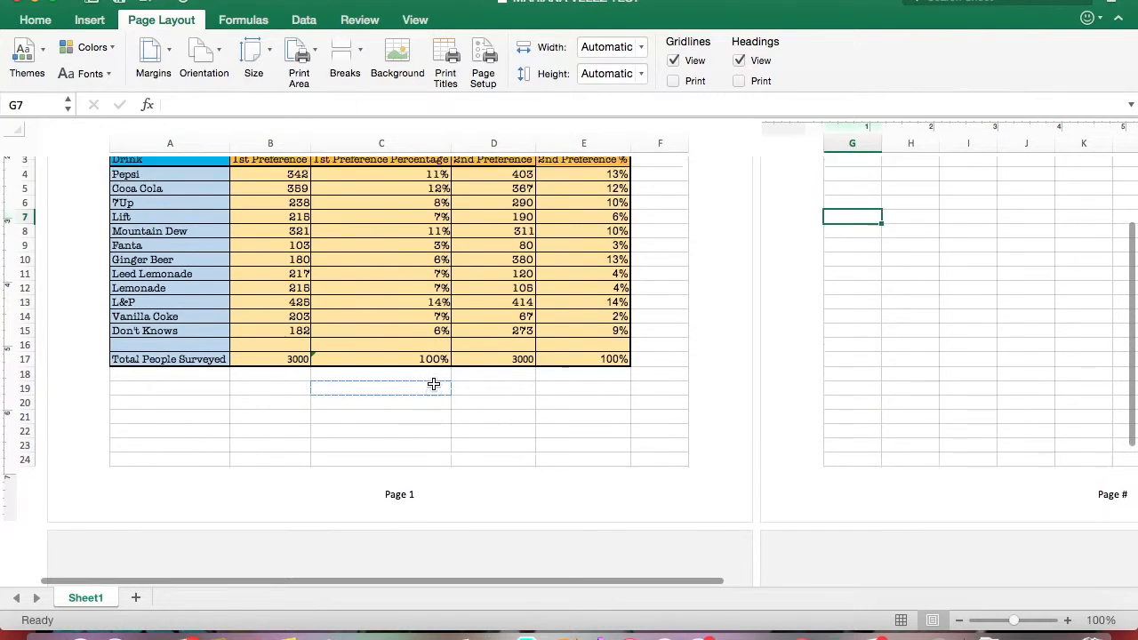
scroll(260, 294, up, 2)
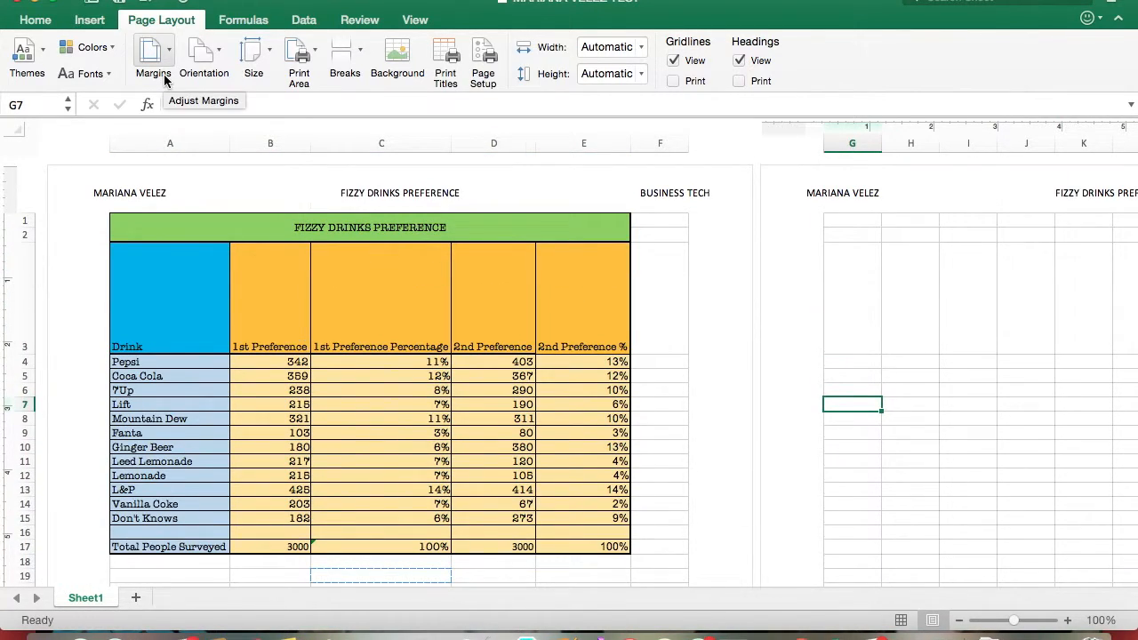
Review the custom margins with horizontal centering on the page, accept them, and inspect the page from header to footer
click(153, 55)
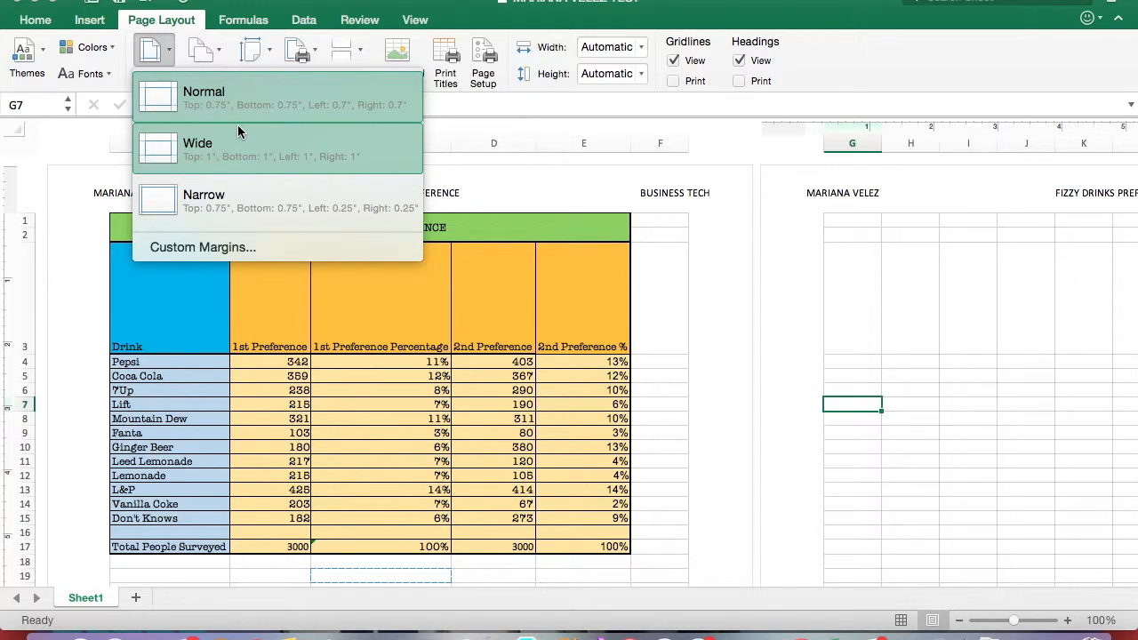
click(215, 245)
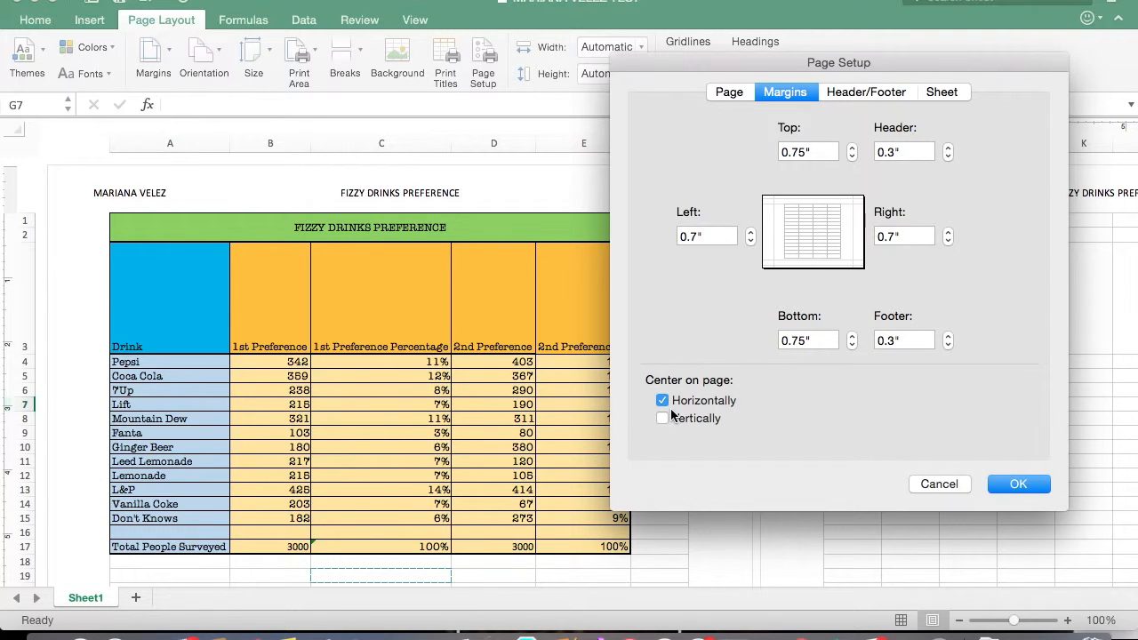
click(1017, 484)
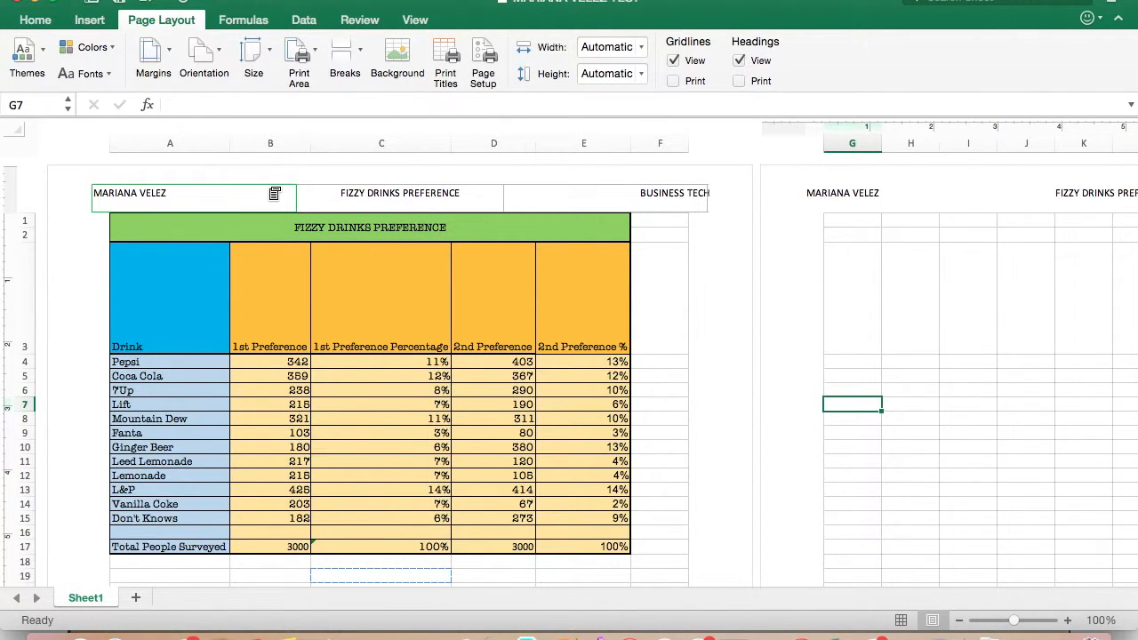
scroll(275, 193, down, 3)
scroll(275, 192, up, 3)
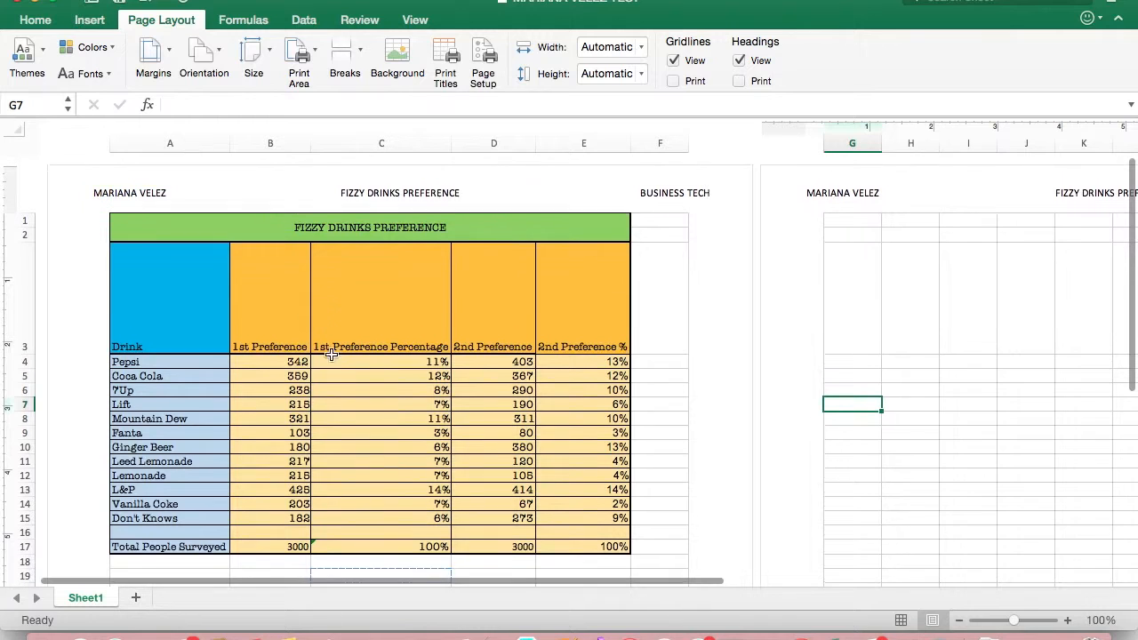
scroll(396, 447, down, 8)
scroll(398, 450, down, 1)
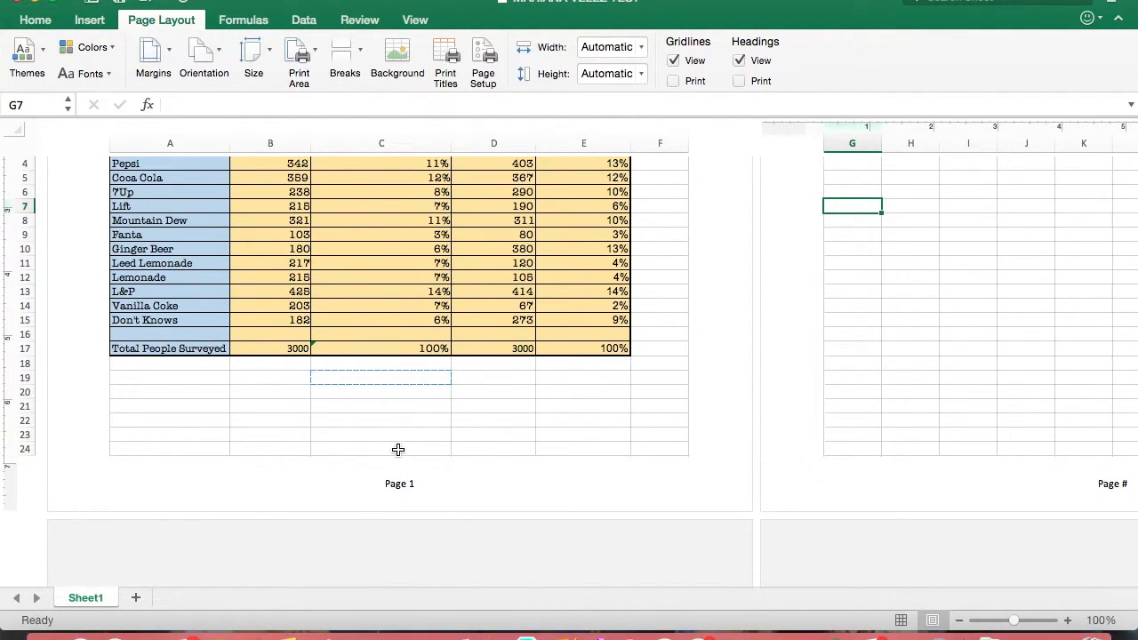
scroll(399, 450, up, 5)
scroll(398, 450, up, 2)
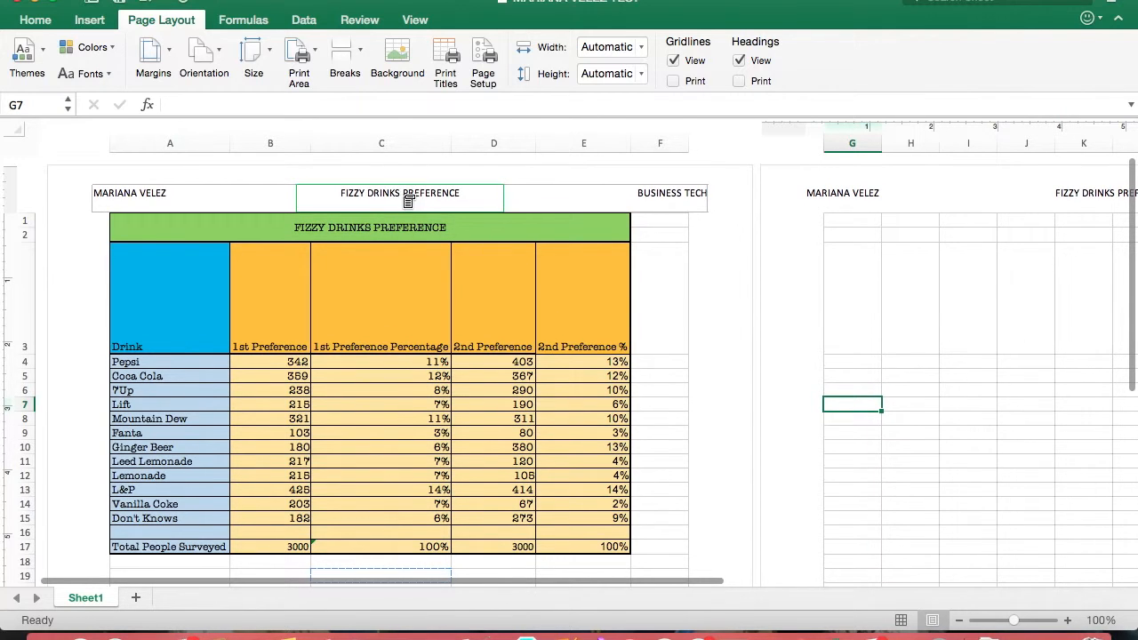
Enter the center header section and look through the preset header and footer options without choosing one
click(409, 202)
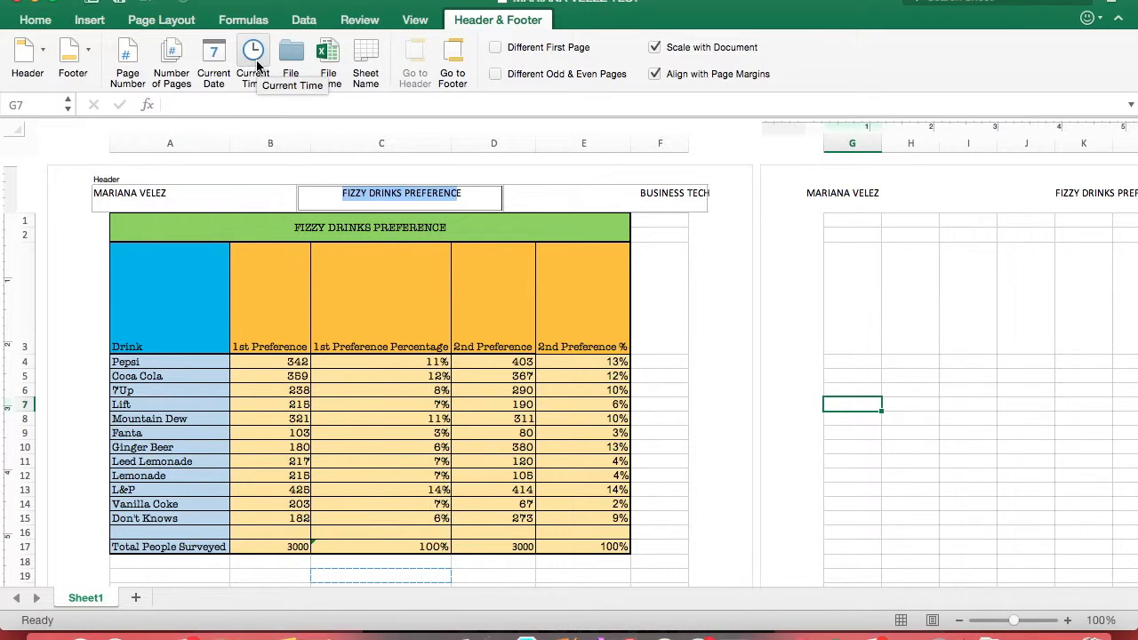
click(40, 55)
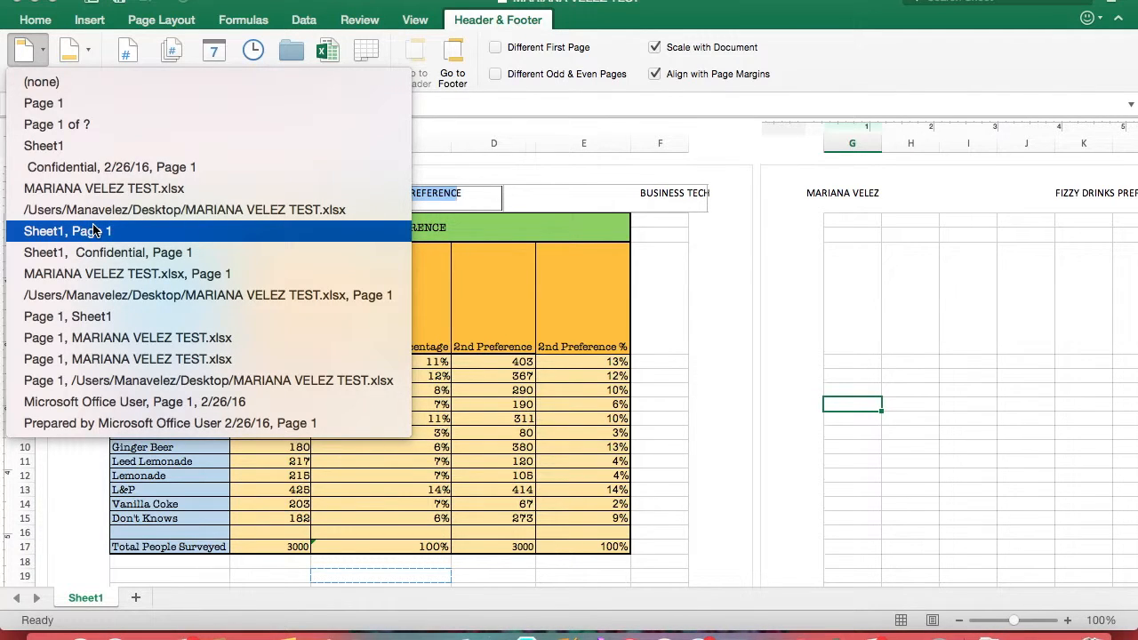
click(40, 49)
click(89, 51)
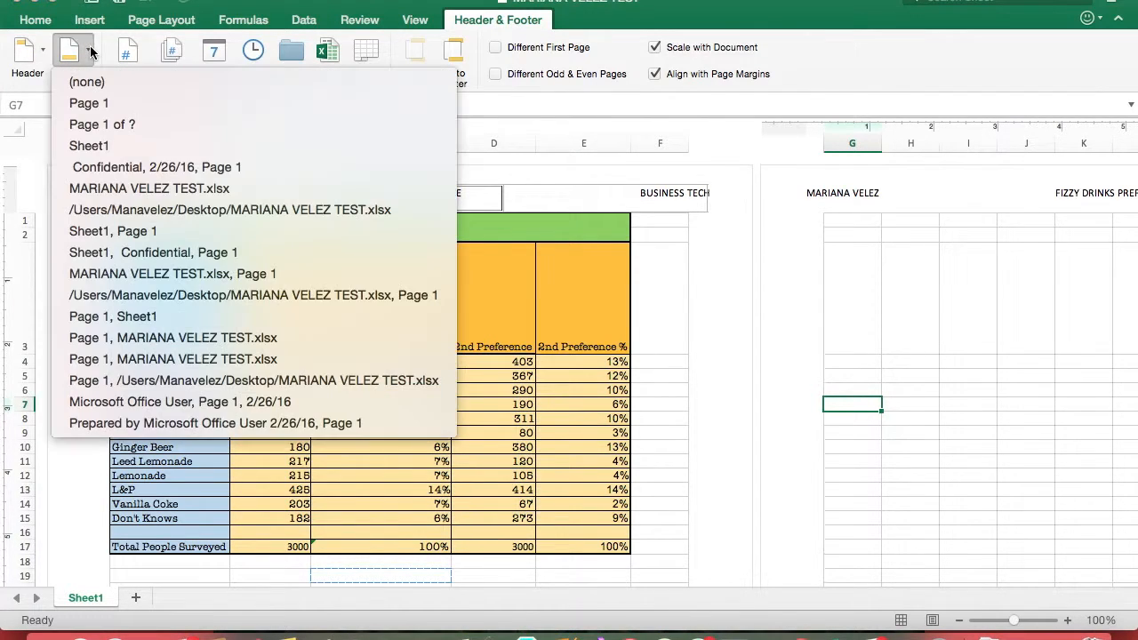
click(91, 51)
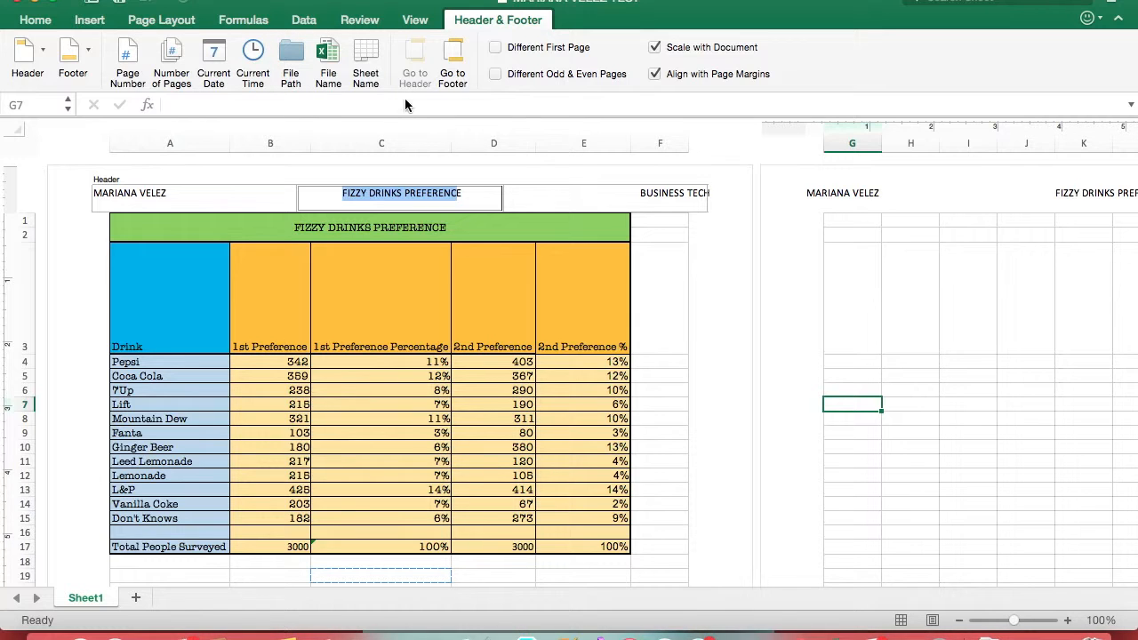
click(190, 21)
click(407, 194)
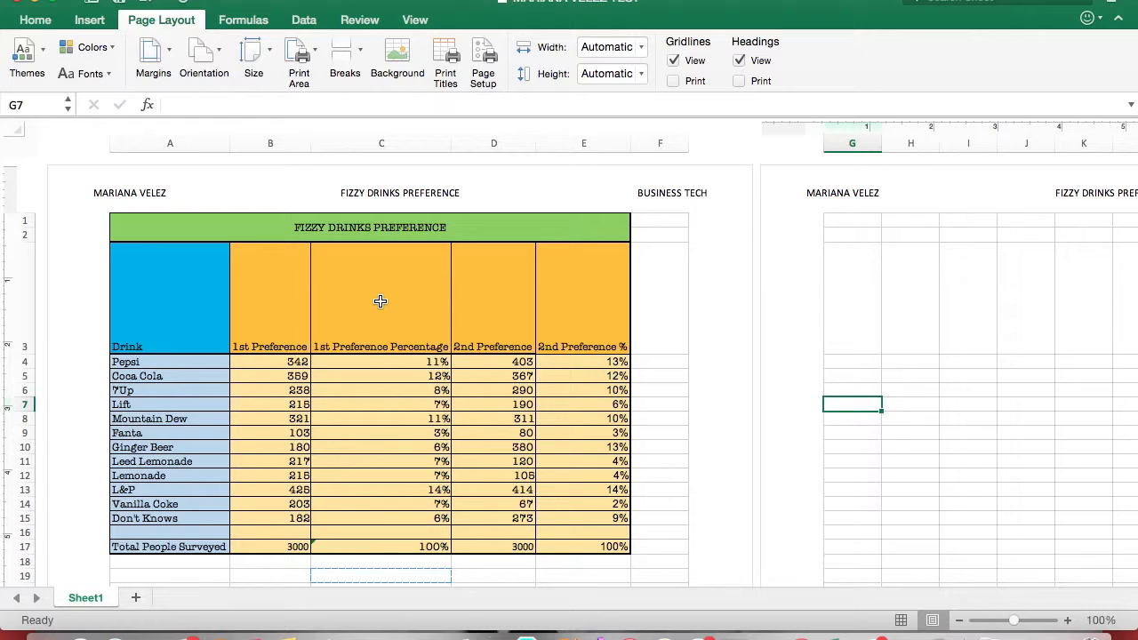
Examine the column-heading row 3 and the table's layout on the landscape page
scroll(380, 302, down, 2)
scroll(379, 302, up, 2)
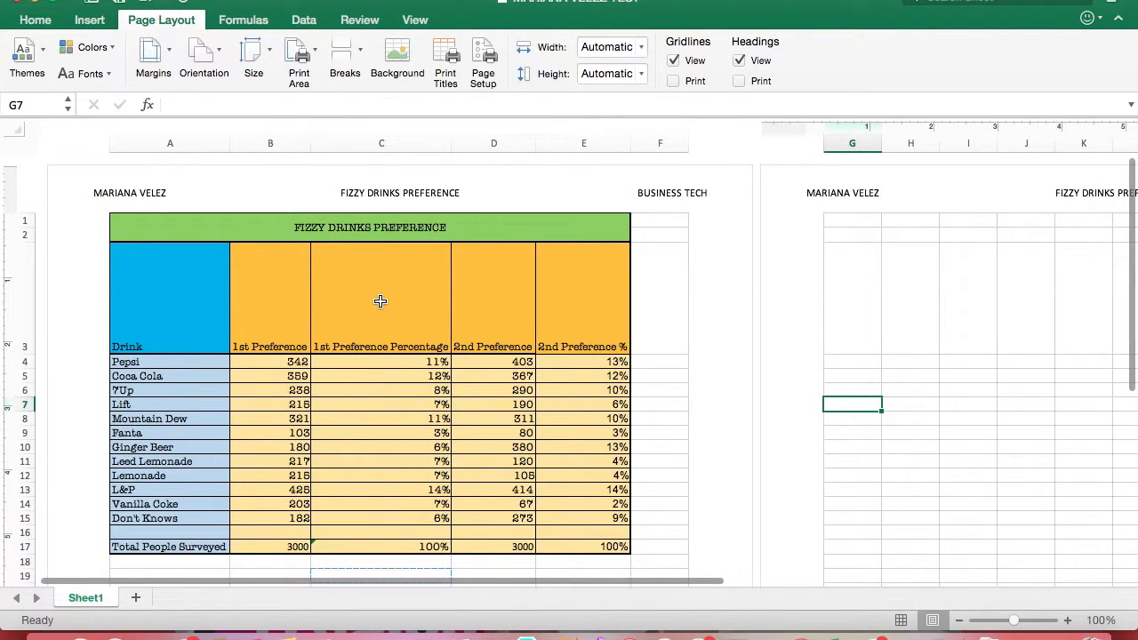
scroll(380, 301, down, 3)
scroll(376, 297, up, 1)
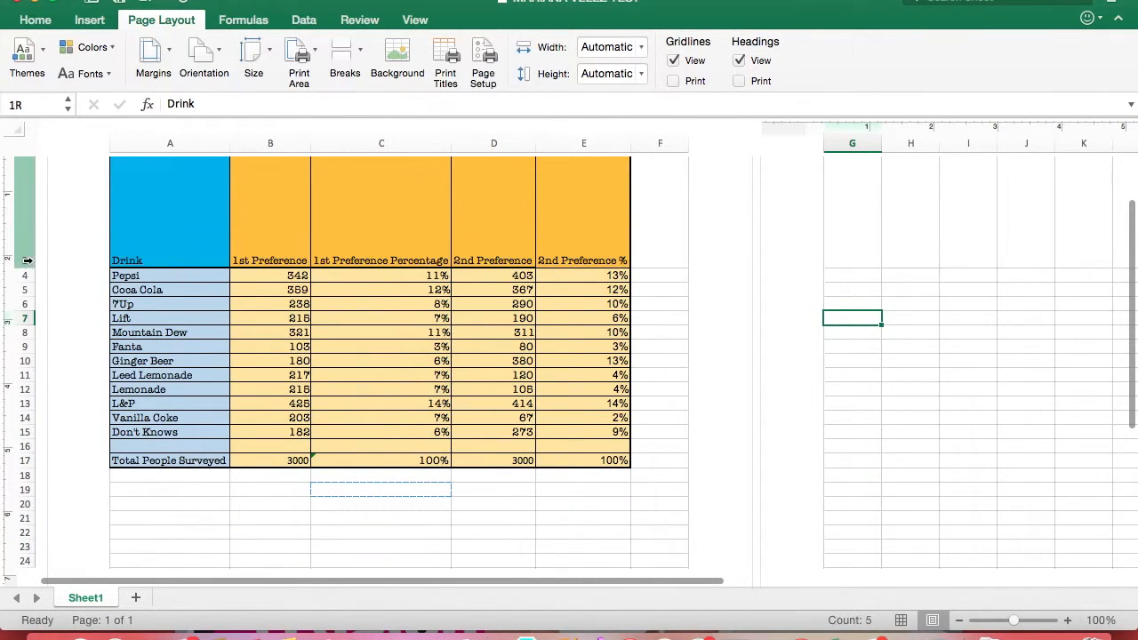
click(28, 259)
click(301, 494)
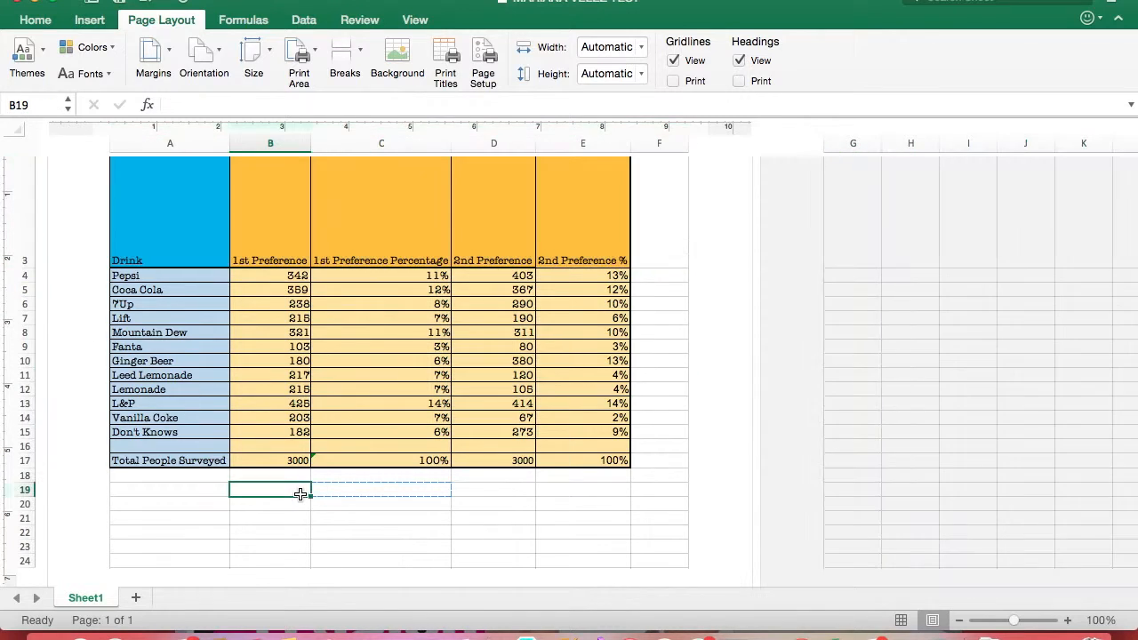
scroll(300, 494, down, 2)
scroll(300, 494, up, 2)
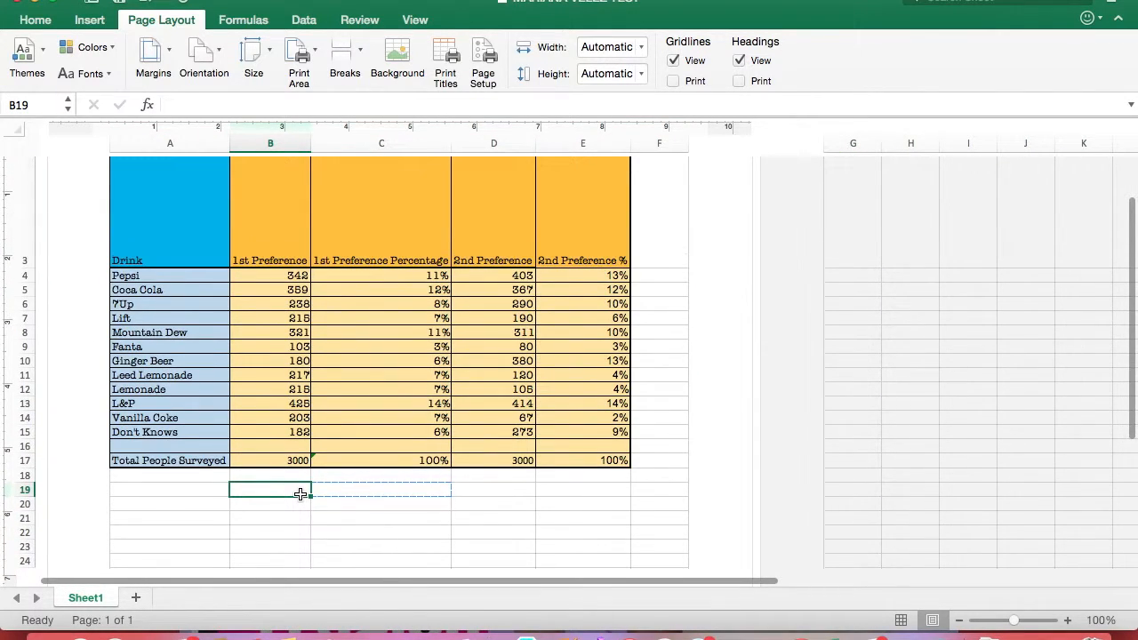
scroll(301, 494, down, 2)
scroll(301, 494, up, 2)
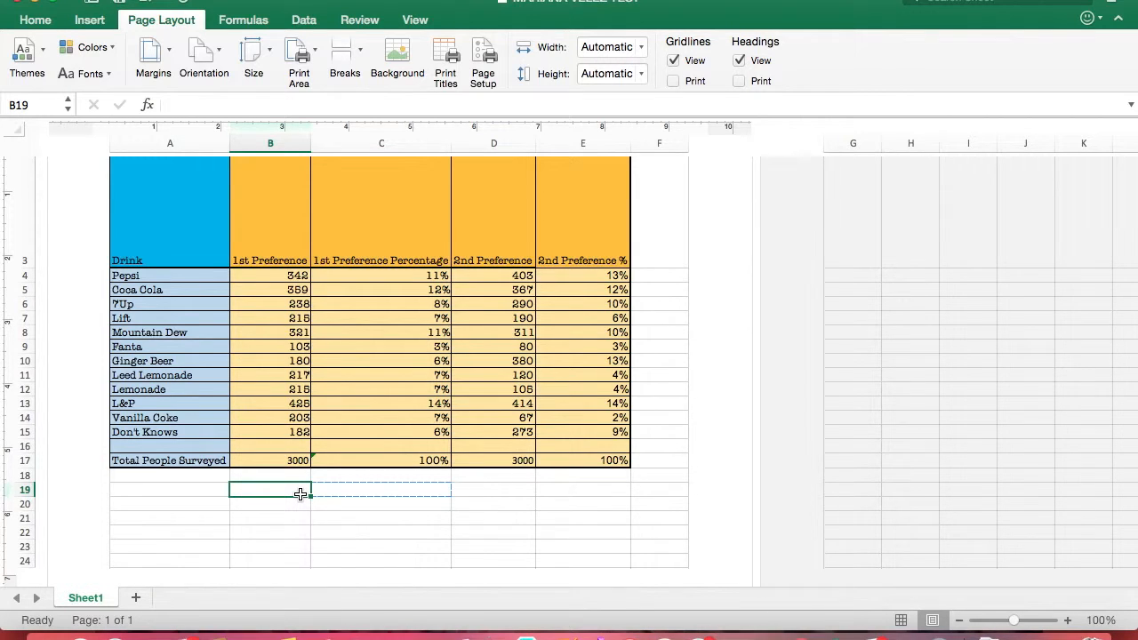
scroll(301, 494, up, 3)
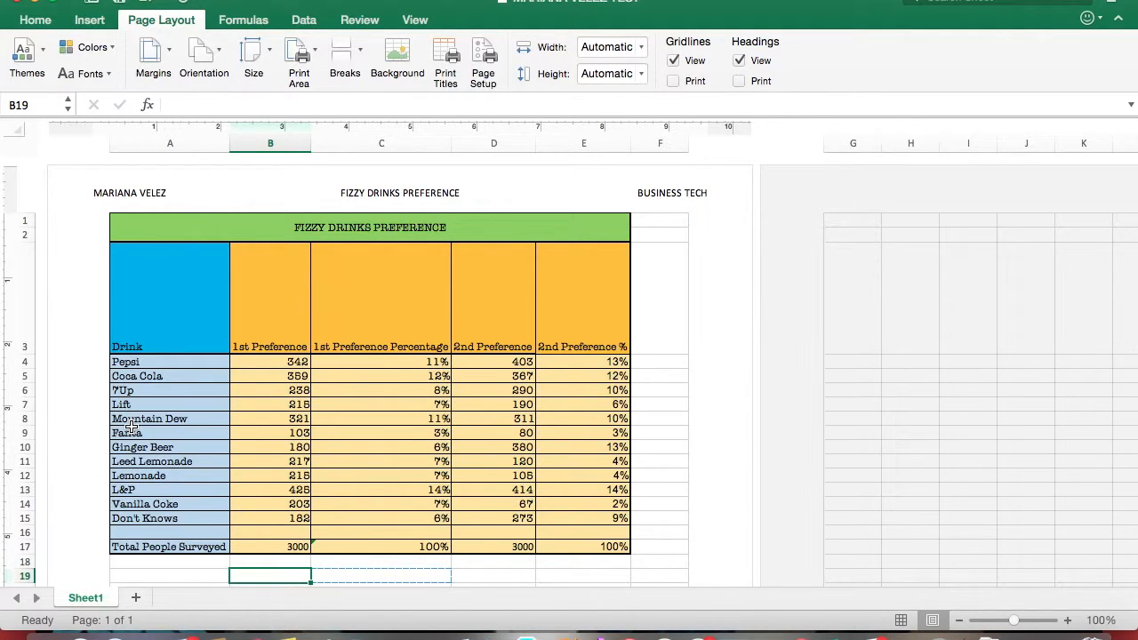
Insert a page break above the Leed Lemonade row, using A11:E11 as the selection, and check both resulting pages
click(166, 464)
drag(166, 465, 315, 481)
drag(411, 478, 601, 458)
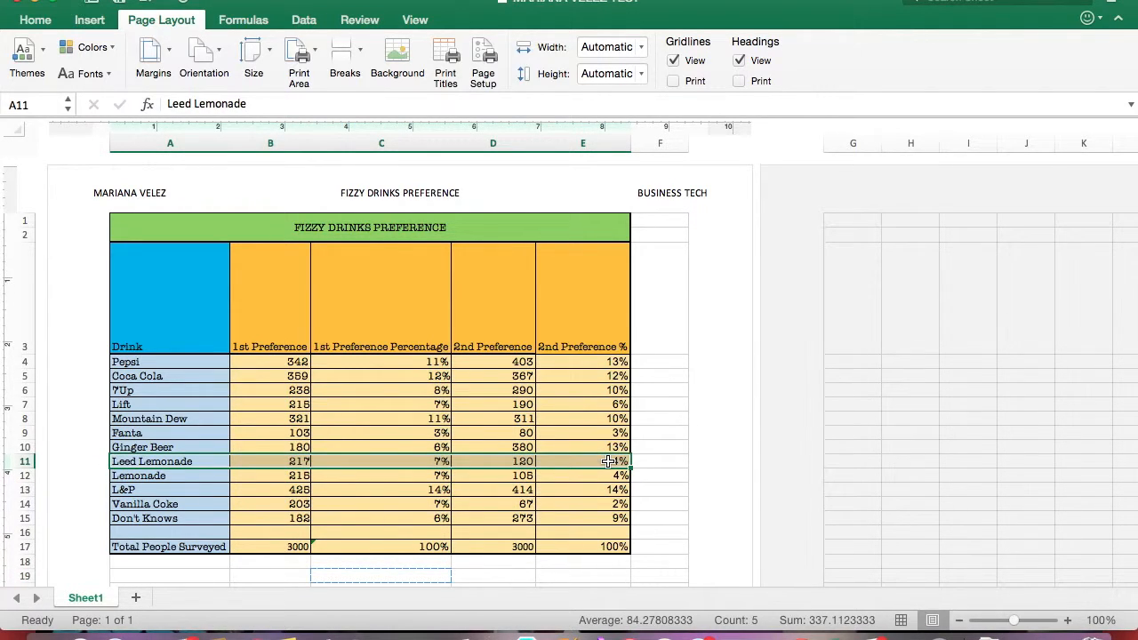
click(357, 62)
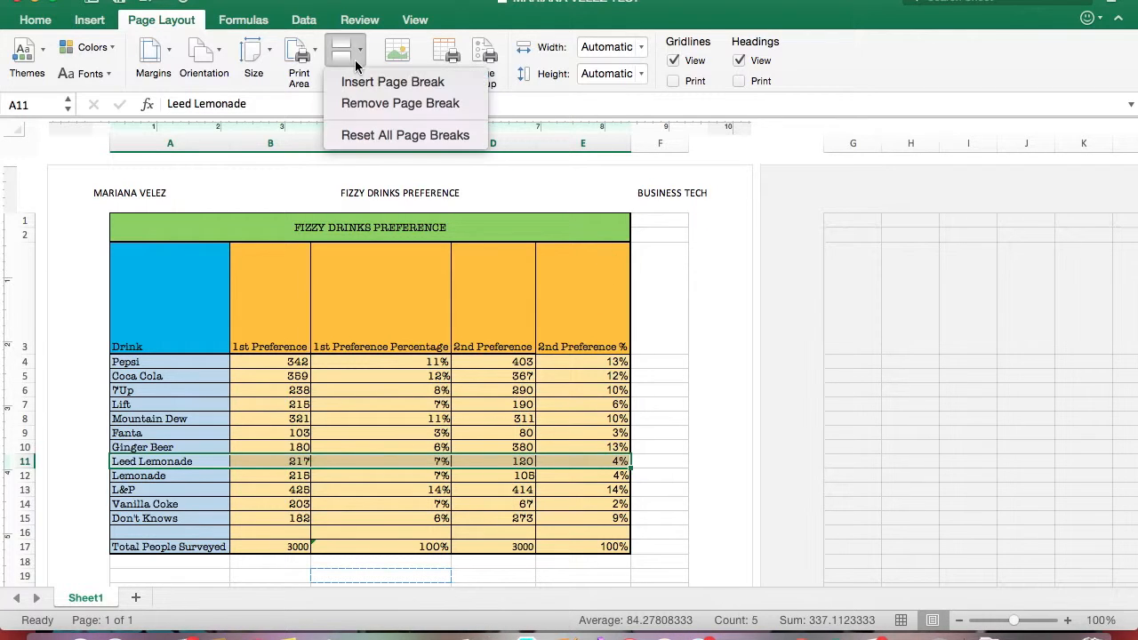
click(402, 81)
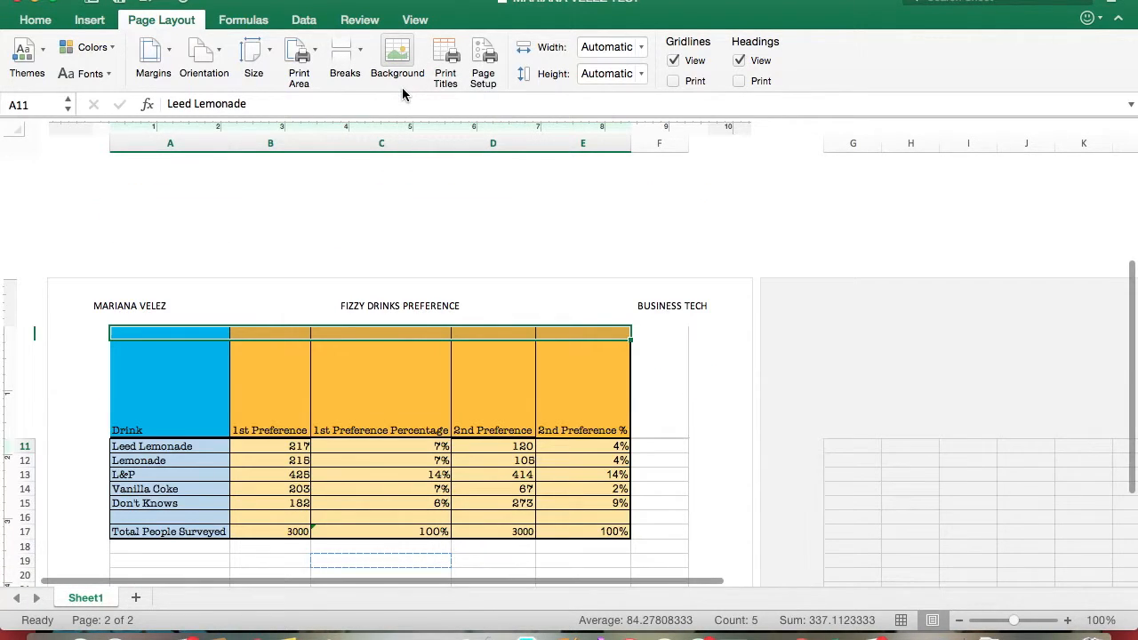
scroll(467, 353, up, 5)
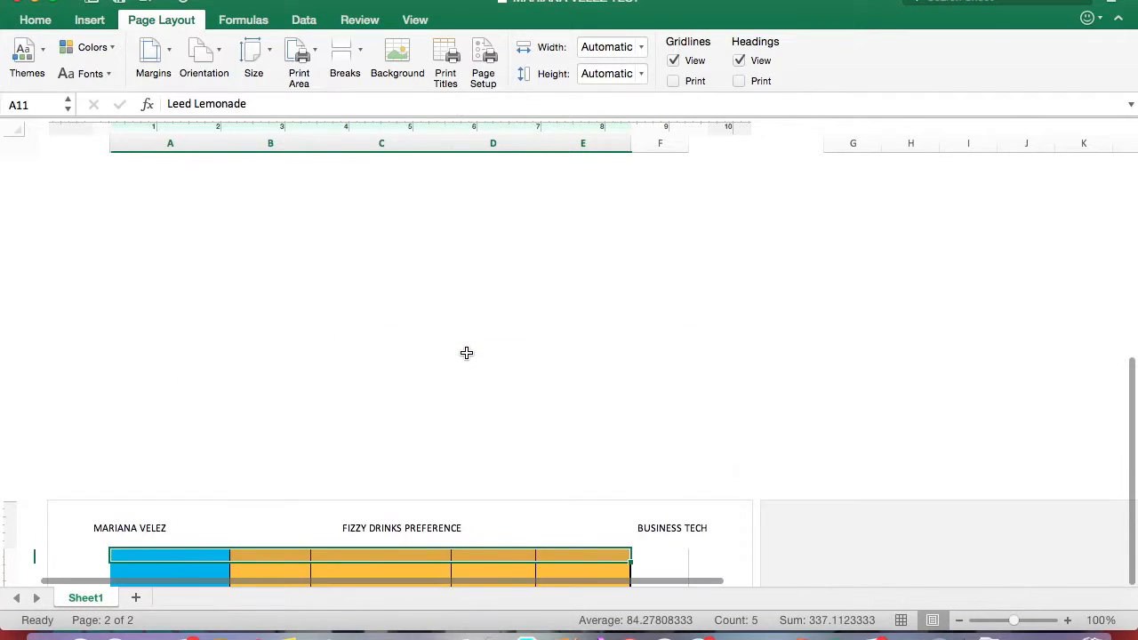
scroll(467, 353, up, 2)
scroll(467, 353, up, 3)
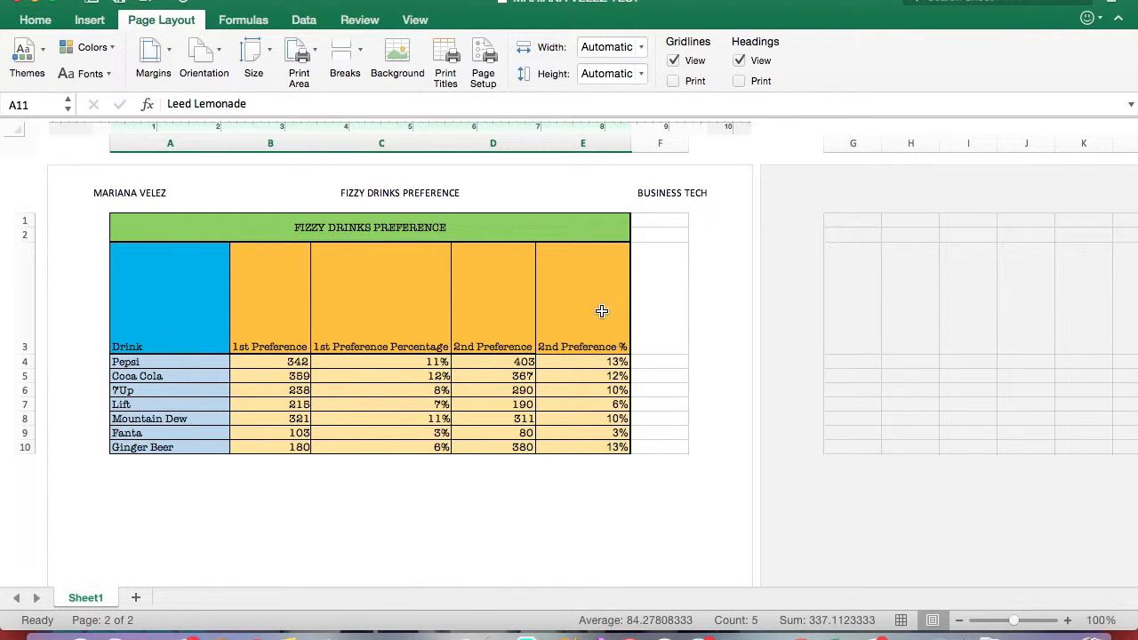
scroll(440, 378, down, 10)
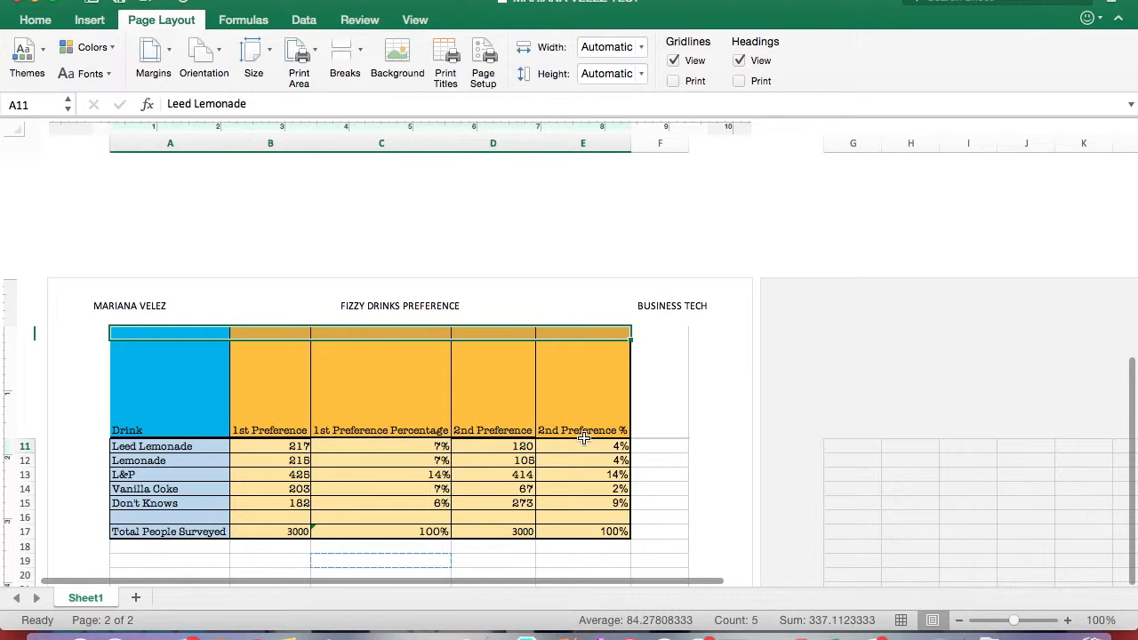
Apply the picture IMG_2364.JPG from the Desktop folder as the worksheet background
scroll(487, 412, up, 3)
scroll(471, 411, down, 3)
scroll(464, 411, up, 6)
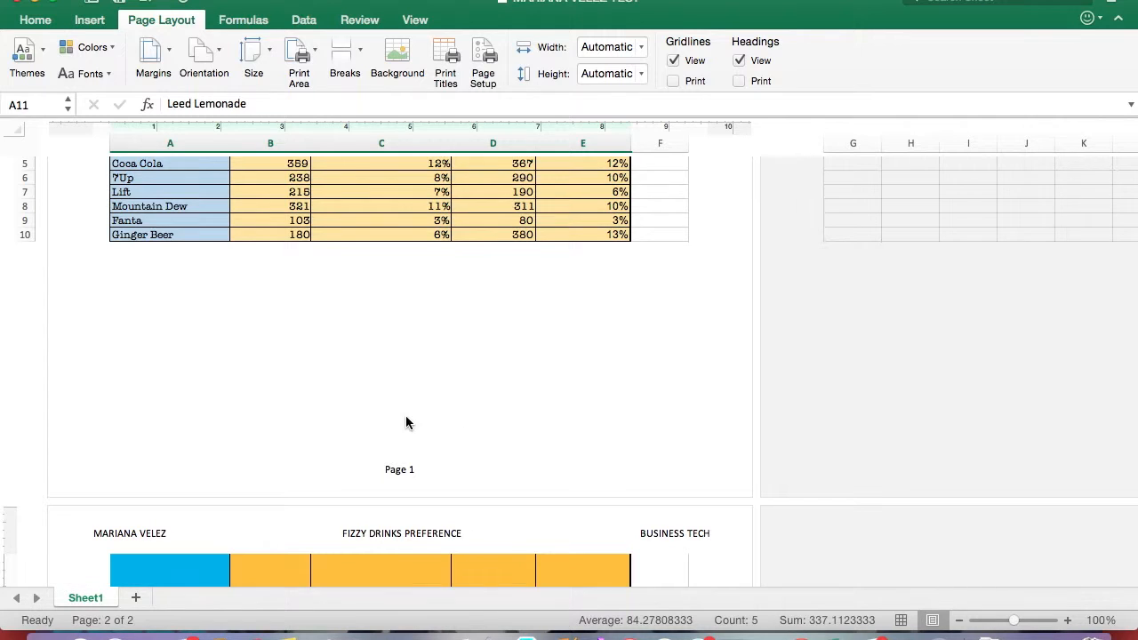
scroll(405, 423, down, 6)
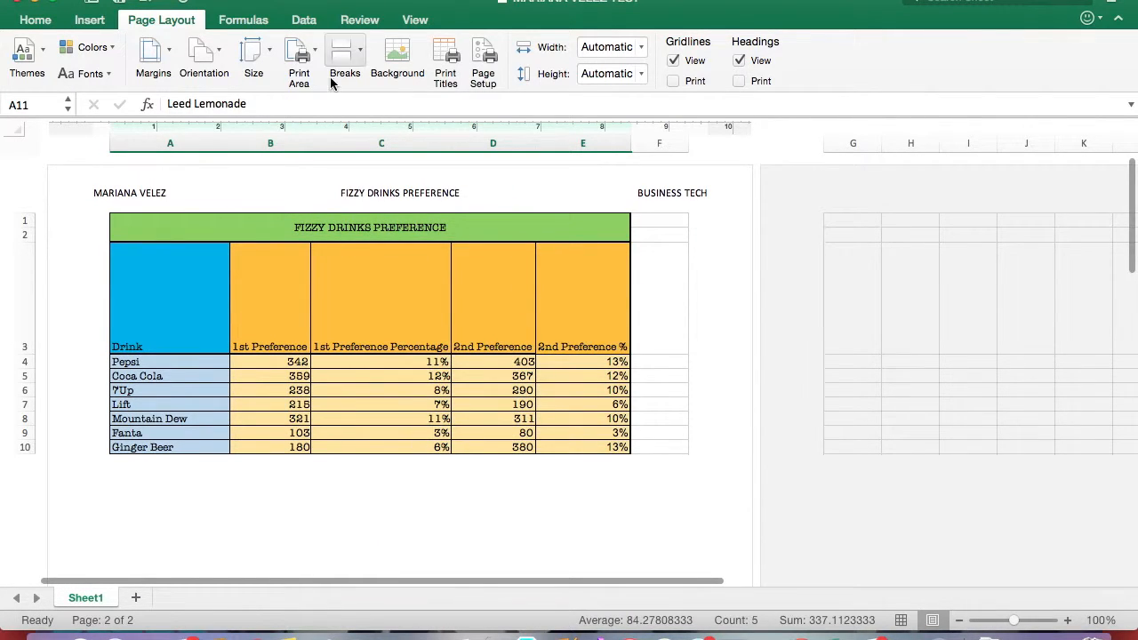
click(397, 60)
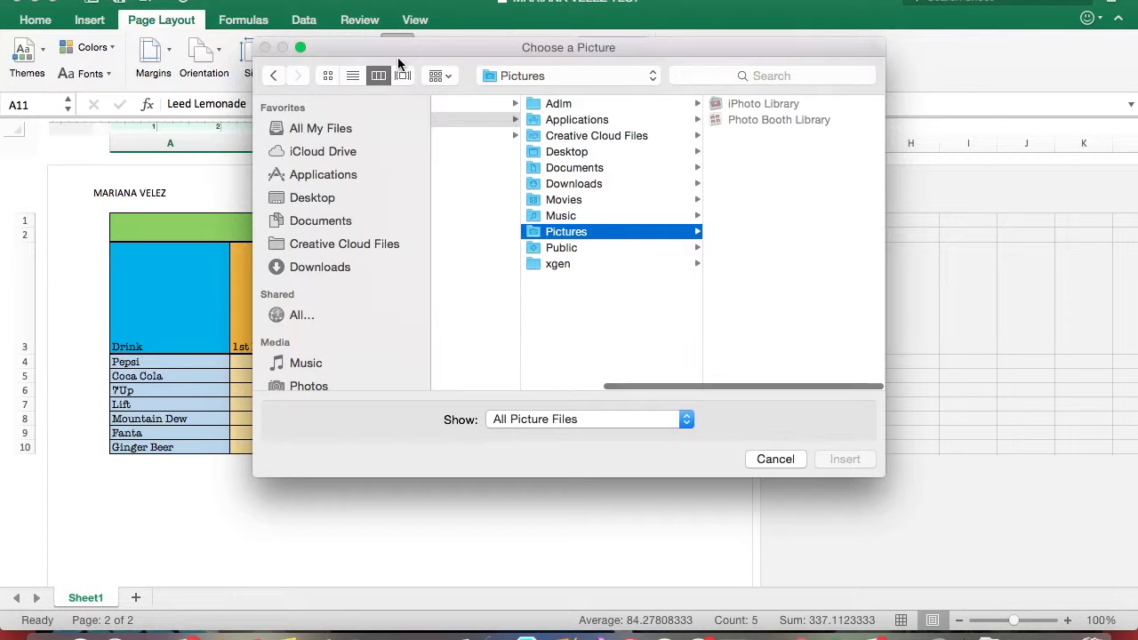
click(569, 152)
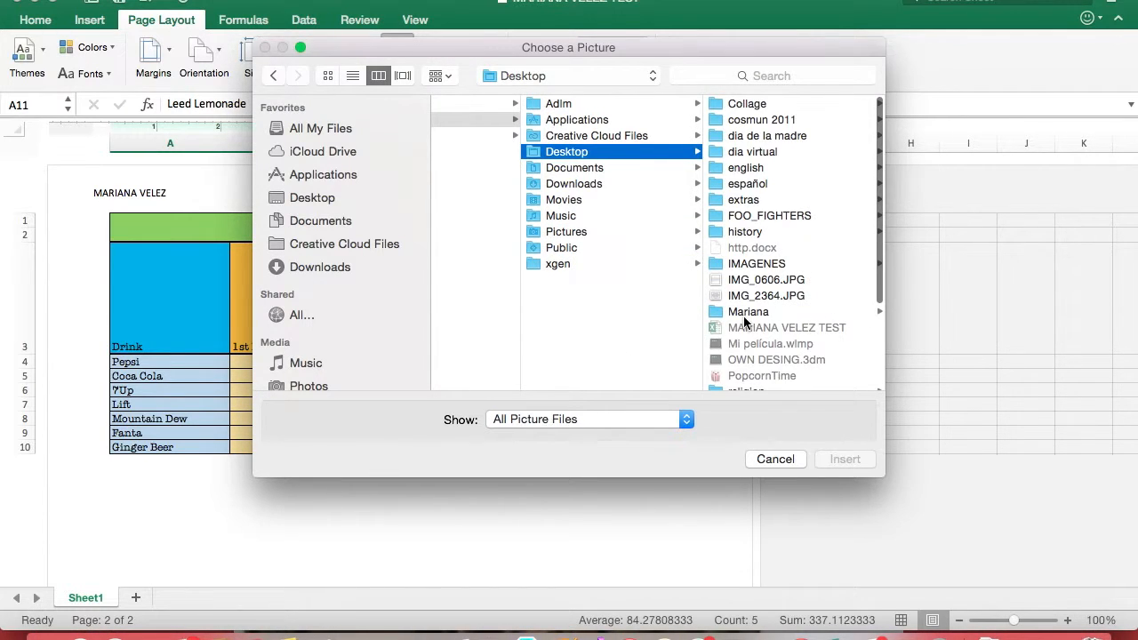
scroll(749, 306, down, 2)
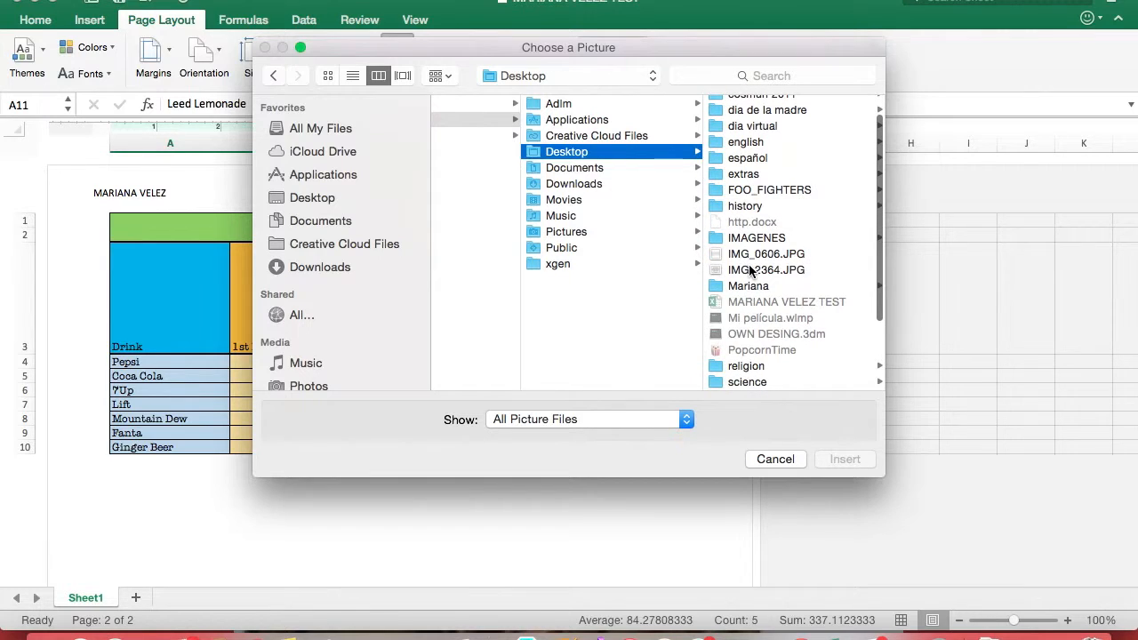
click(749, 269)
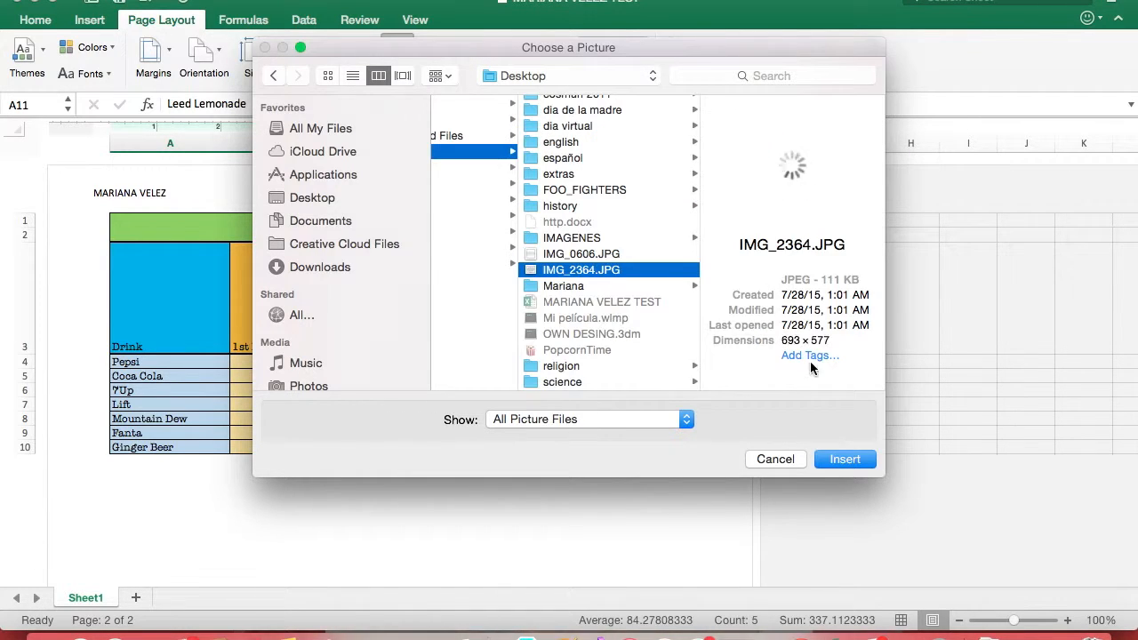
click(845, 461)
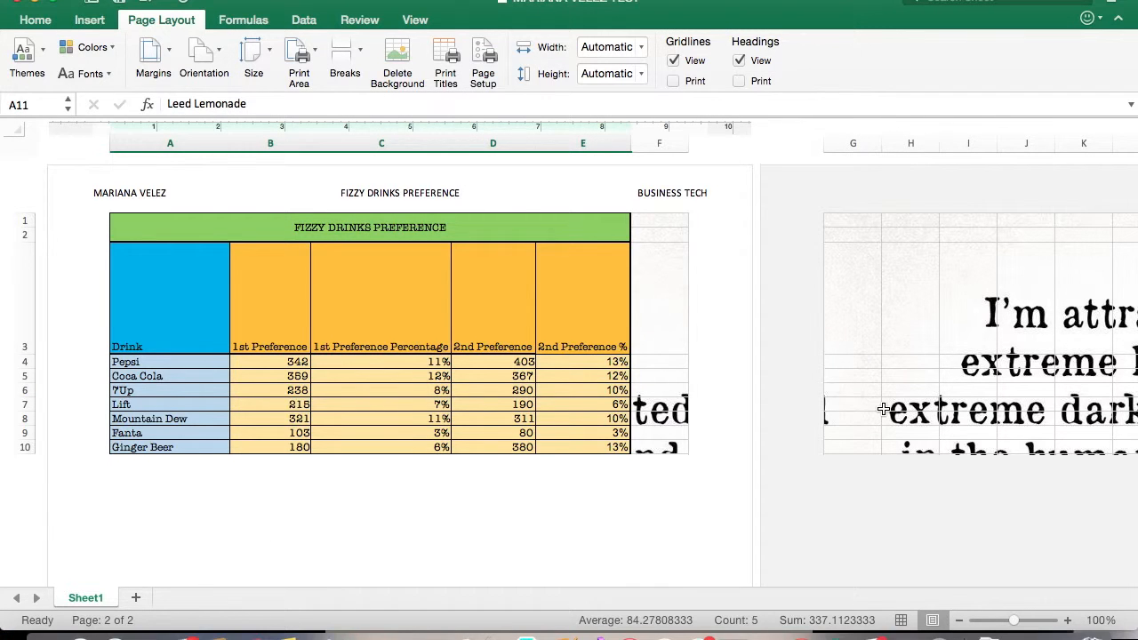
Inspect how the background picture fills the cells across the pages, and delete the background
scroll(882, 400, down, 3)
scroll(883, 409, down, 4)
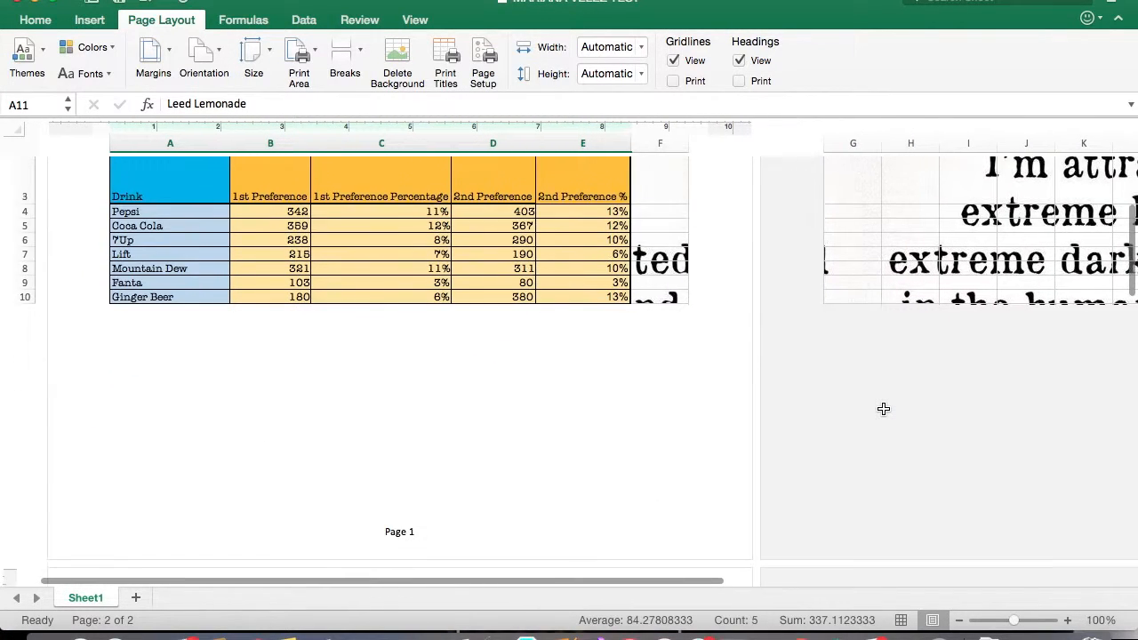
scroll(883, 409, down, 15)
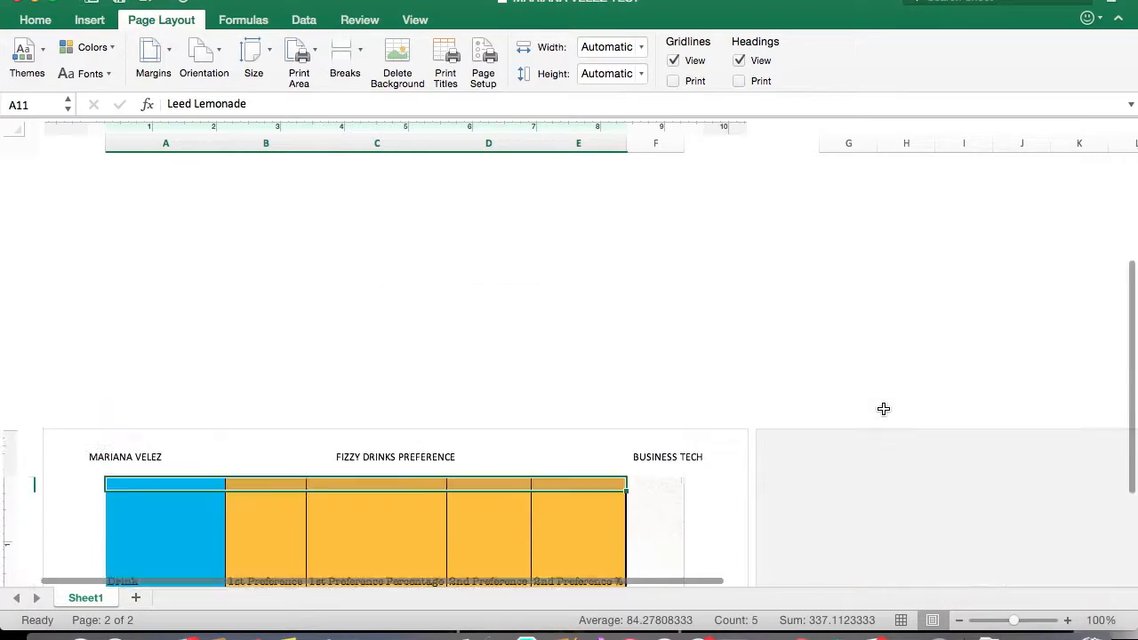
scroll(883, 409, down, 5)
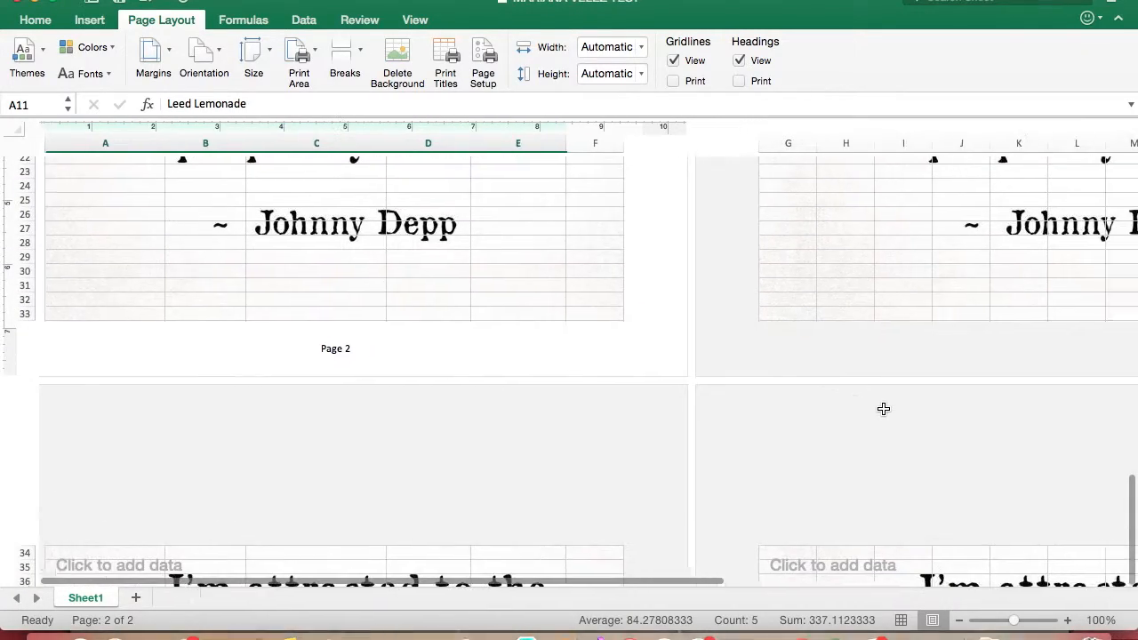
scroll(883, 409, down, 18)
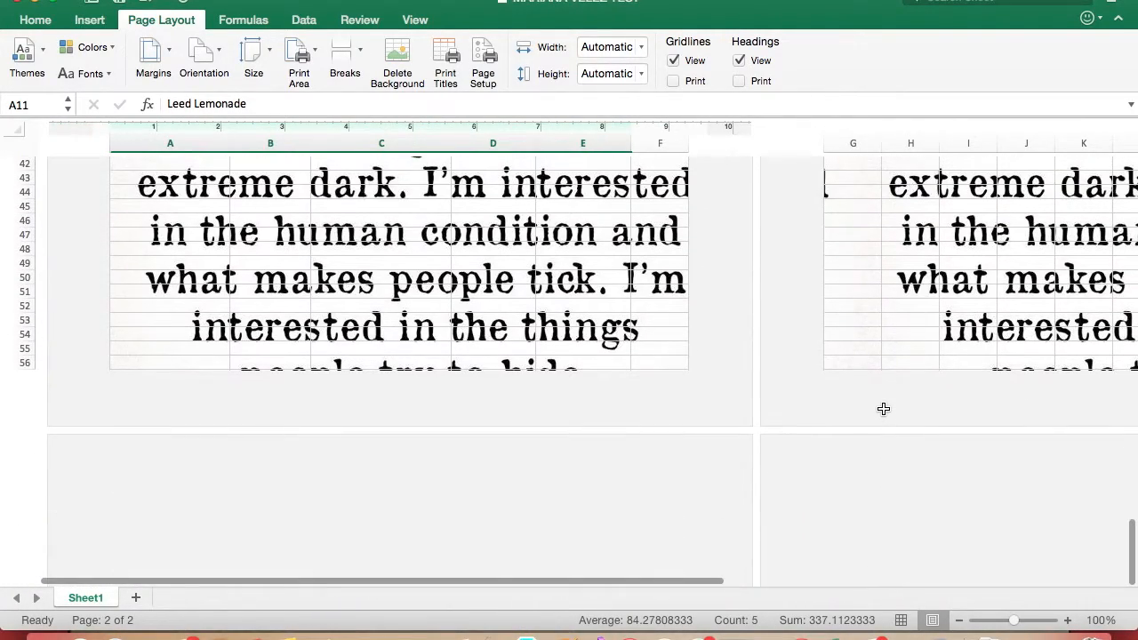
scroll(883, 409, up, 20)
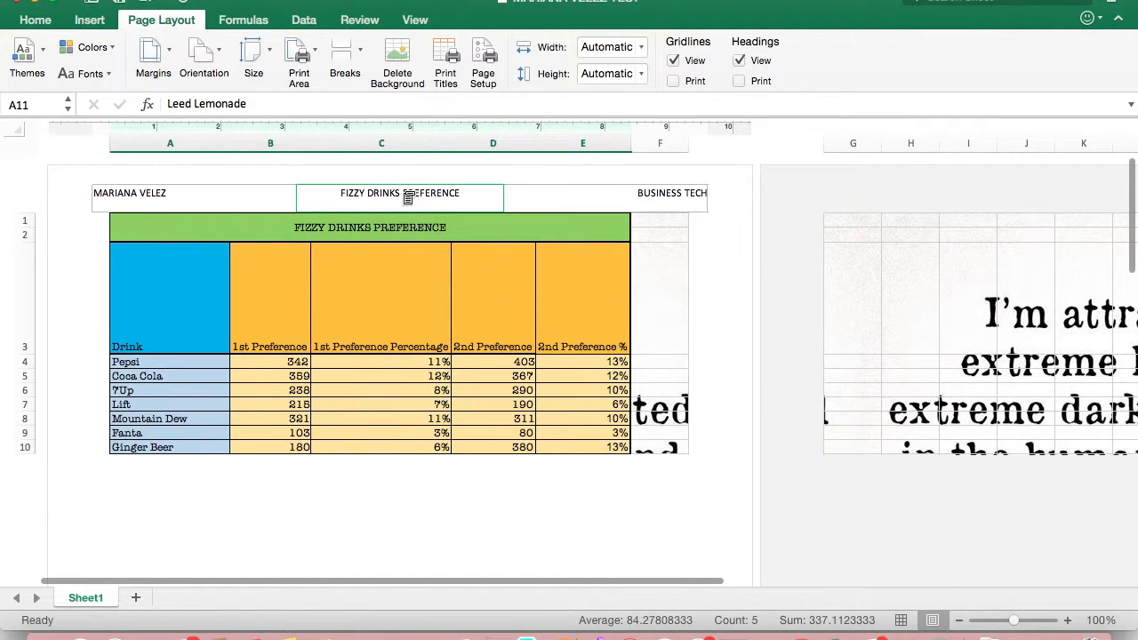
click(392, 51)
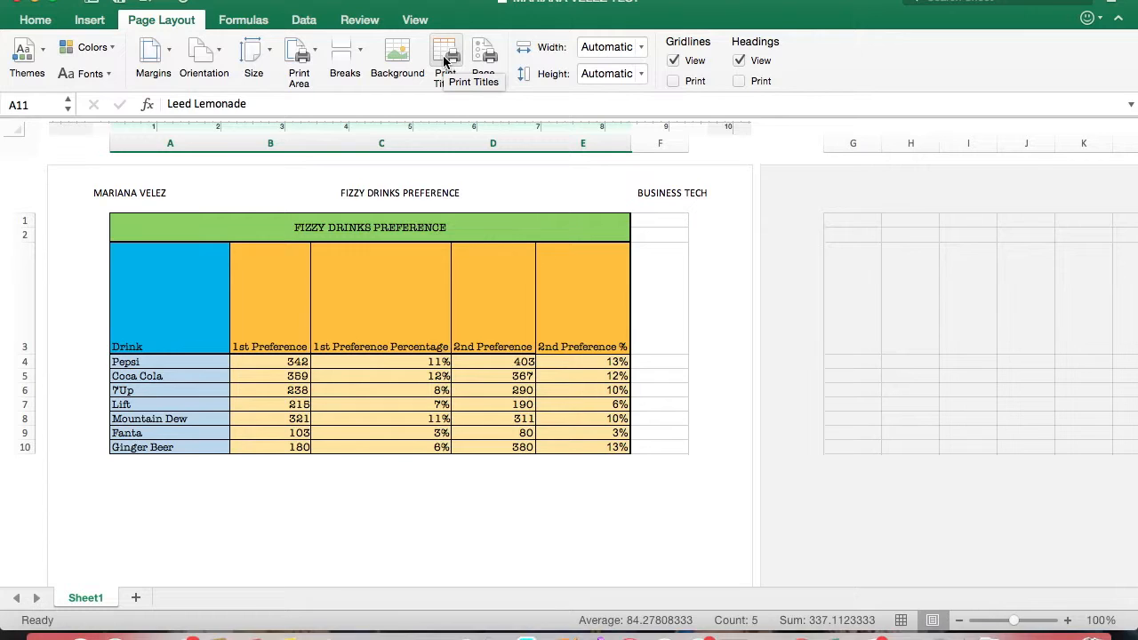
Examine the title and heading rows 1 to 3 on page 1 and the repeated column headings on page 2
scroll(296, 363, down, 1)
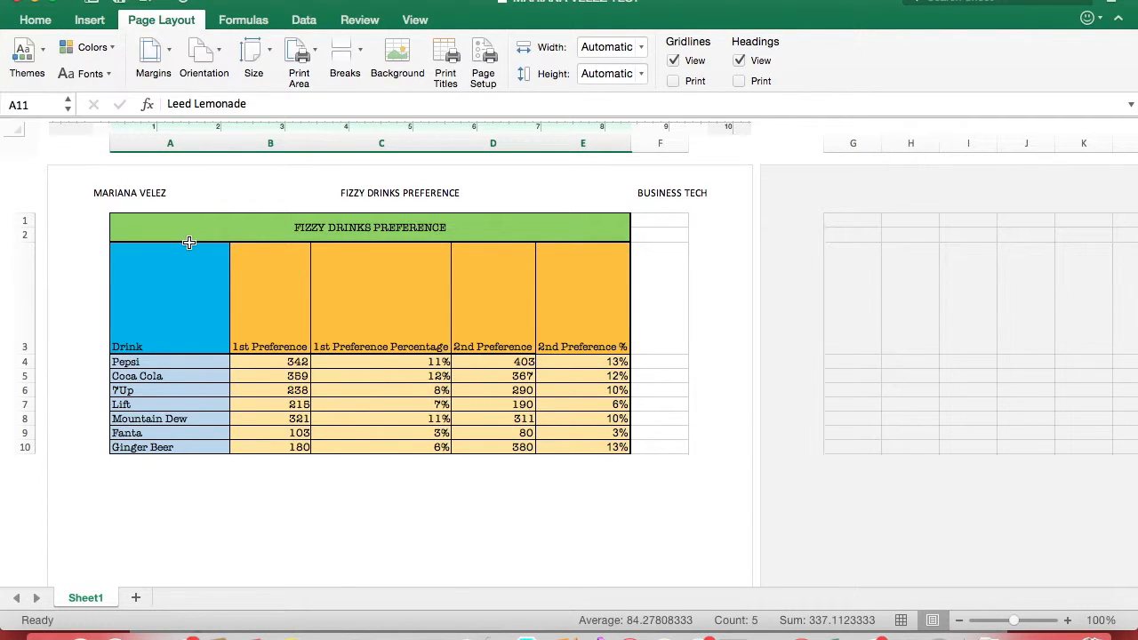
drag(152, 222, 177, 302)
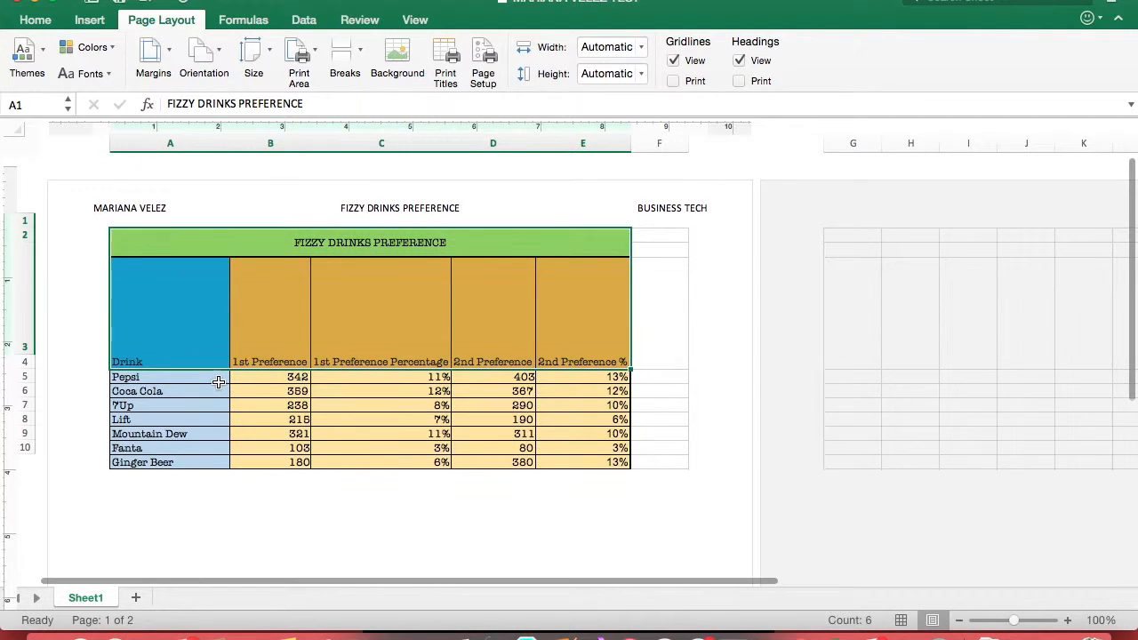
scroll(322, 325, down, 10)
scroll(322, 327, down, 3)
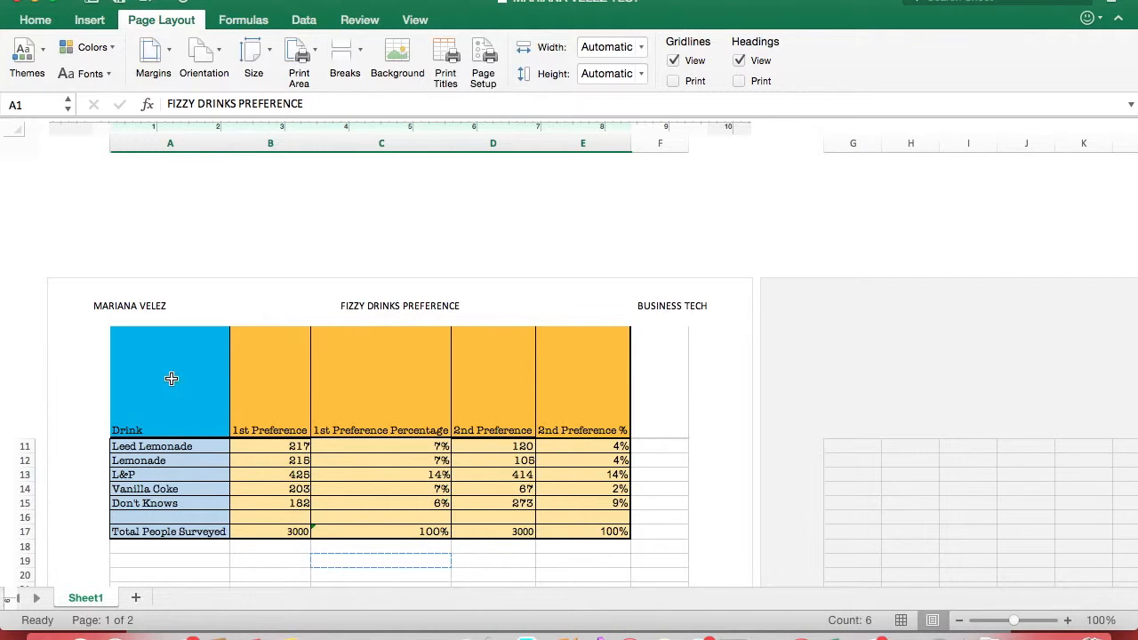
drag(142, 348, 582, 436)
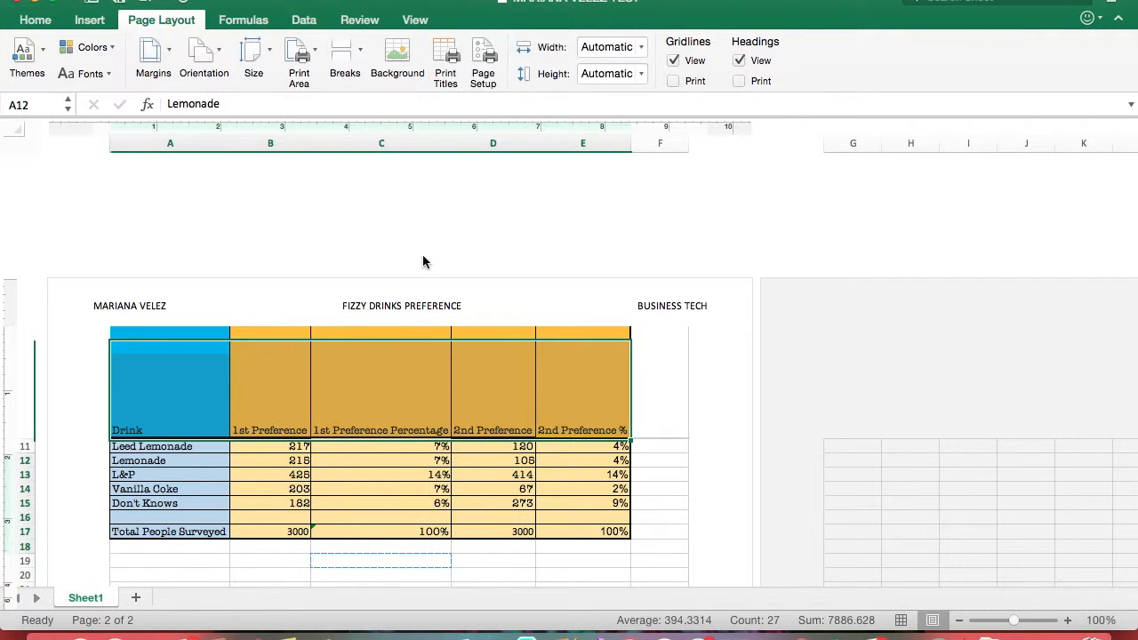
click(369, 487)
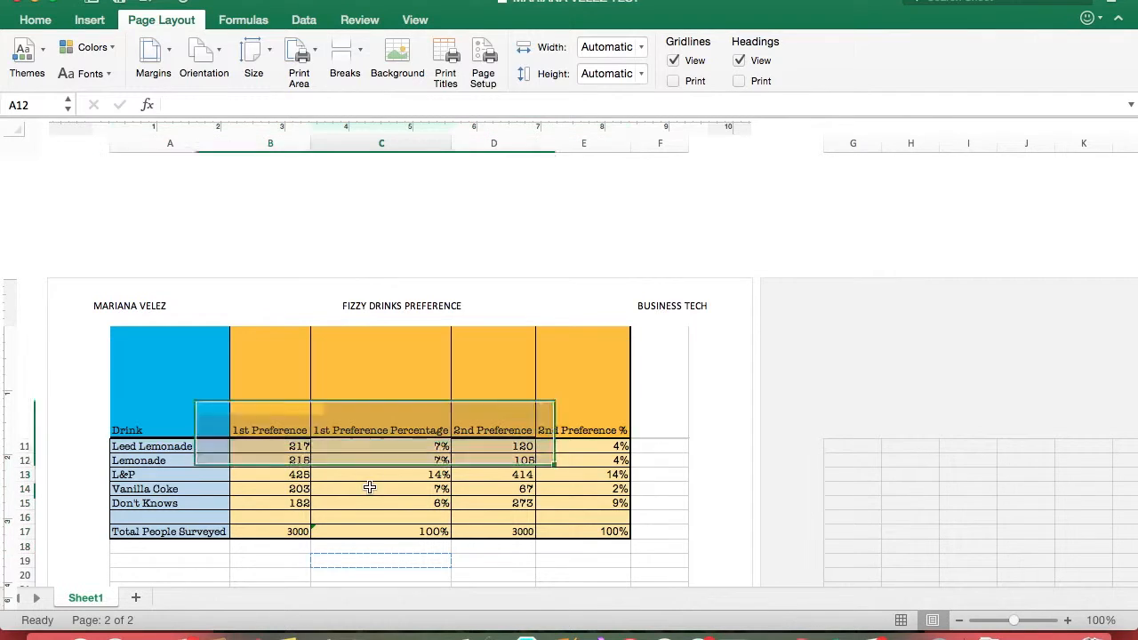
Review the print title rows to repeat at top and set the page order to Down, then over
click(445, 59)
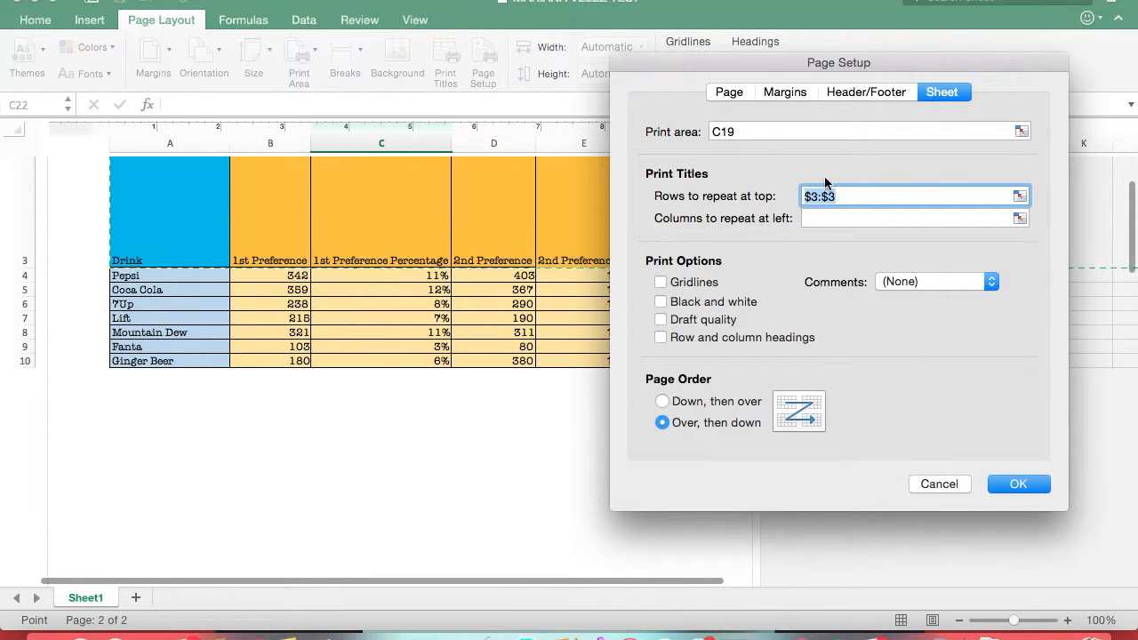
scroll(257, 280, up, 3)
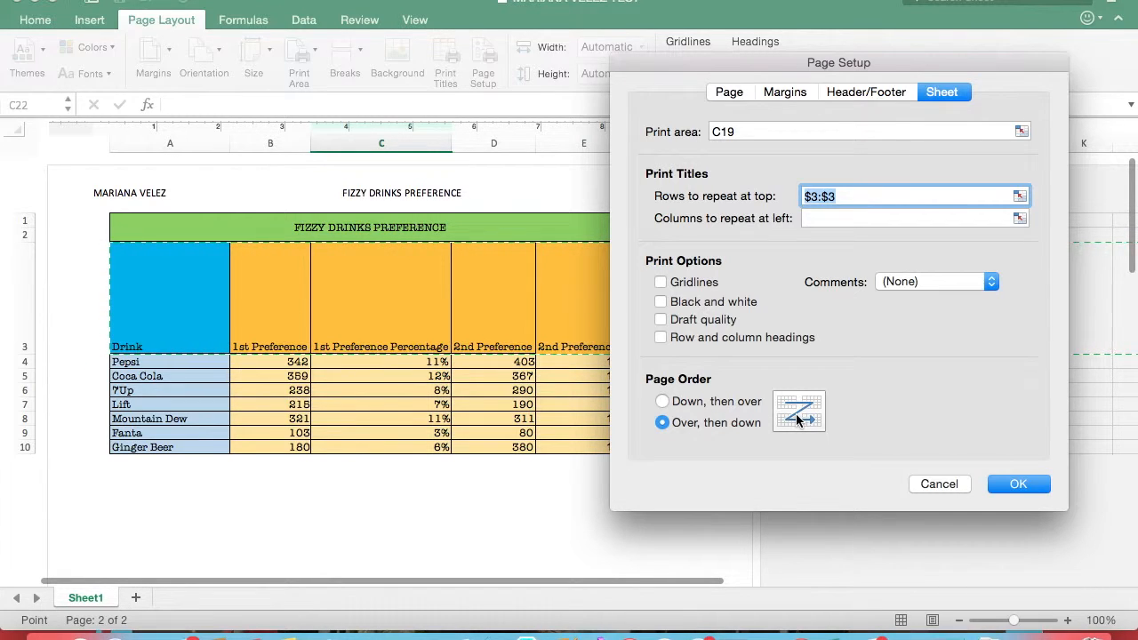
click(661, 401)
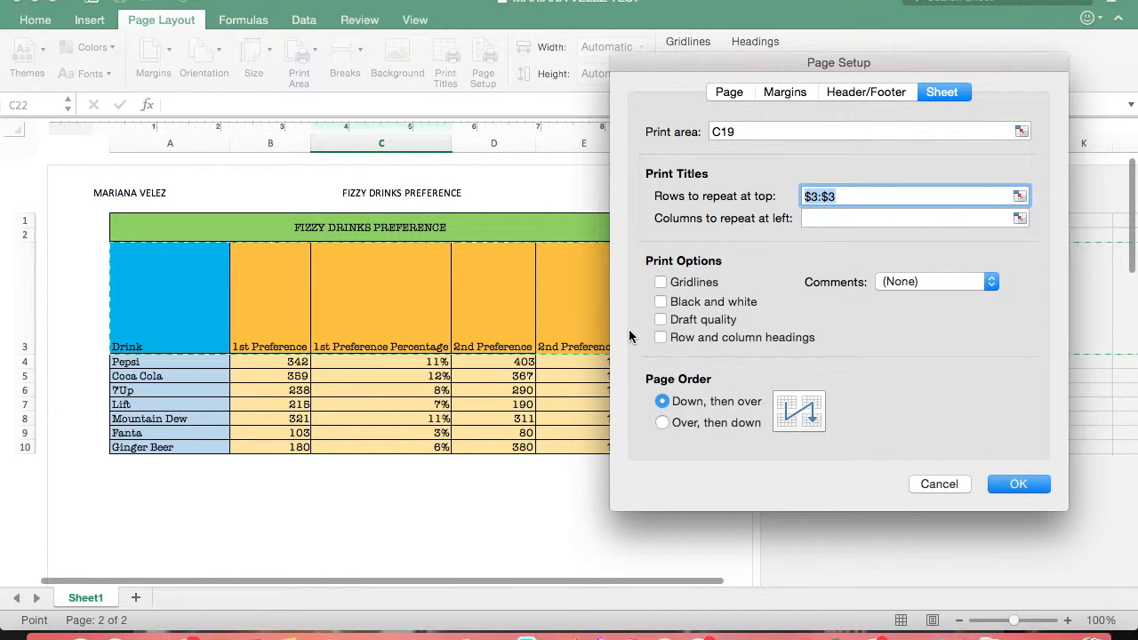
click(1019, 485)
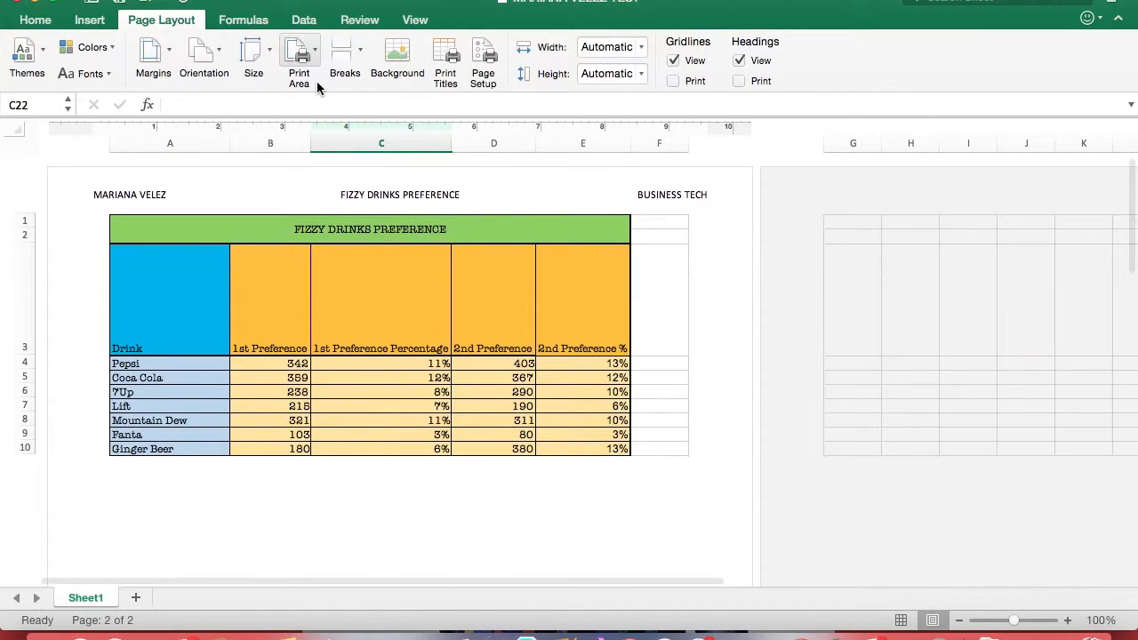
Review the page setup's header and footer, margins, orientation and scaling settings, accept them, and look over the finished first page
click(447, 361)
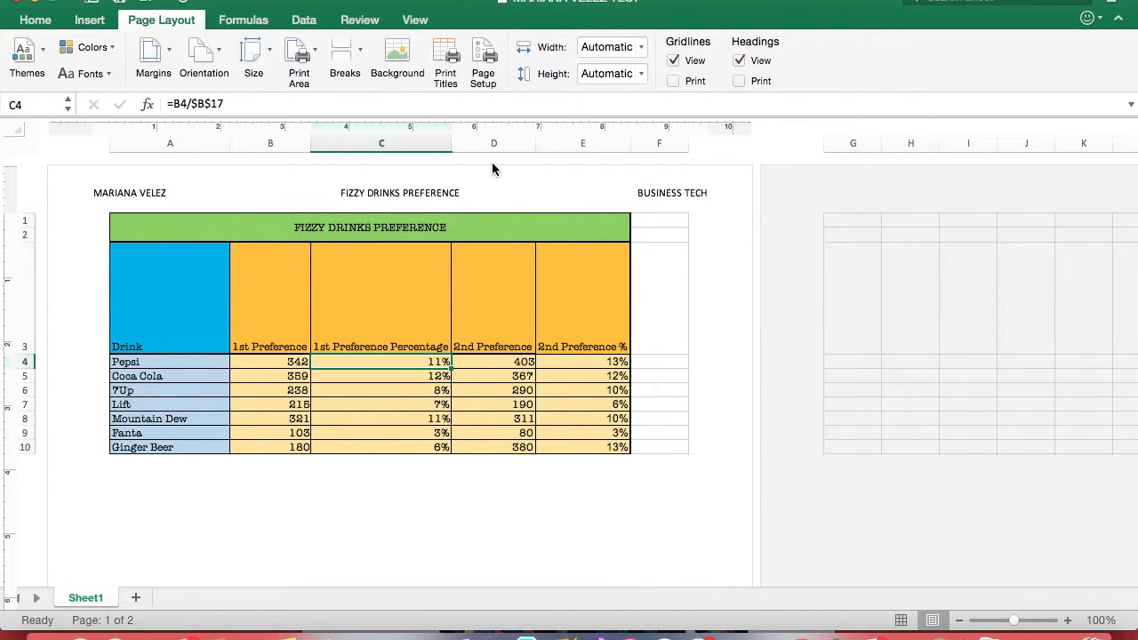
click(484, 61)
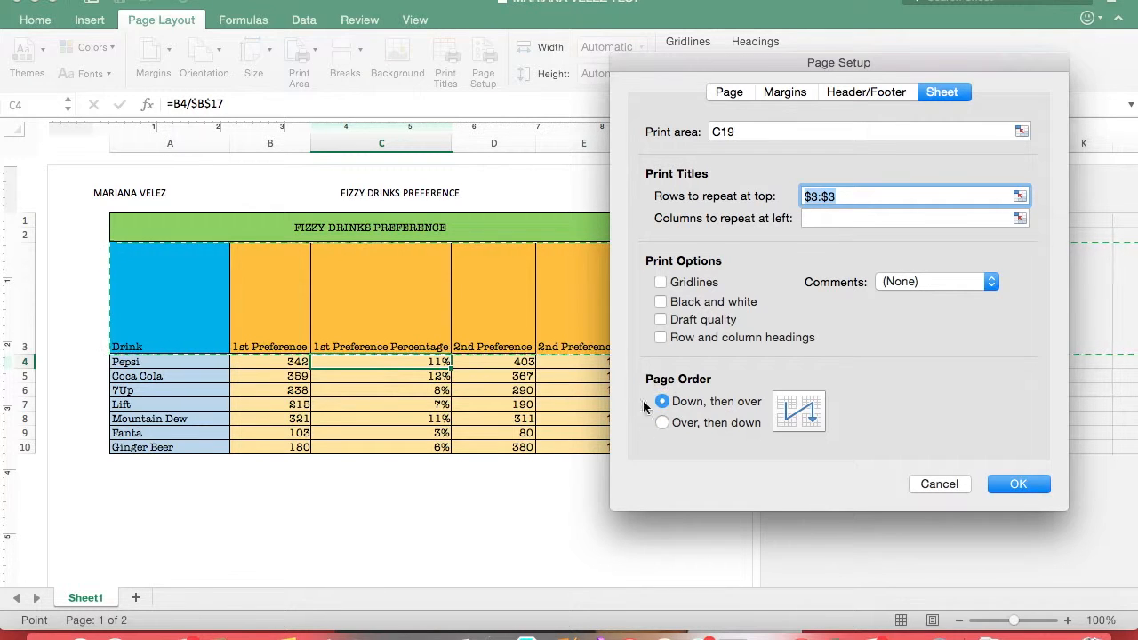
click(878, 94)
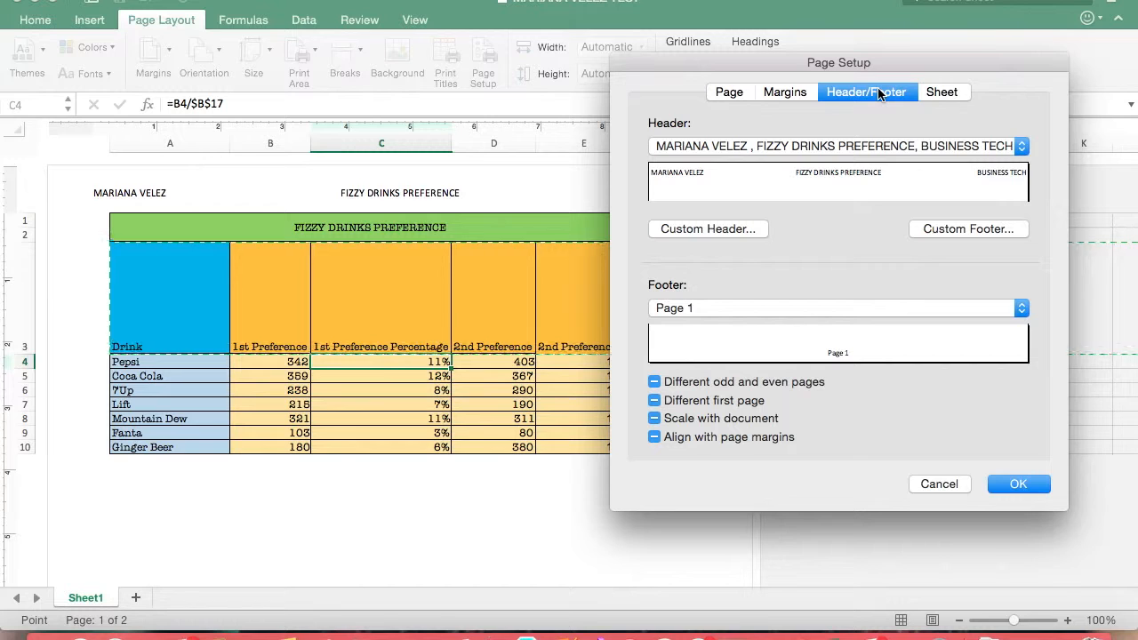
click(787, 94)
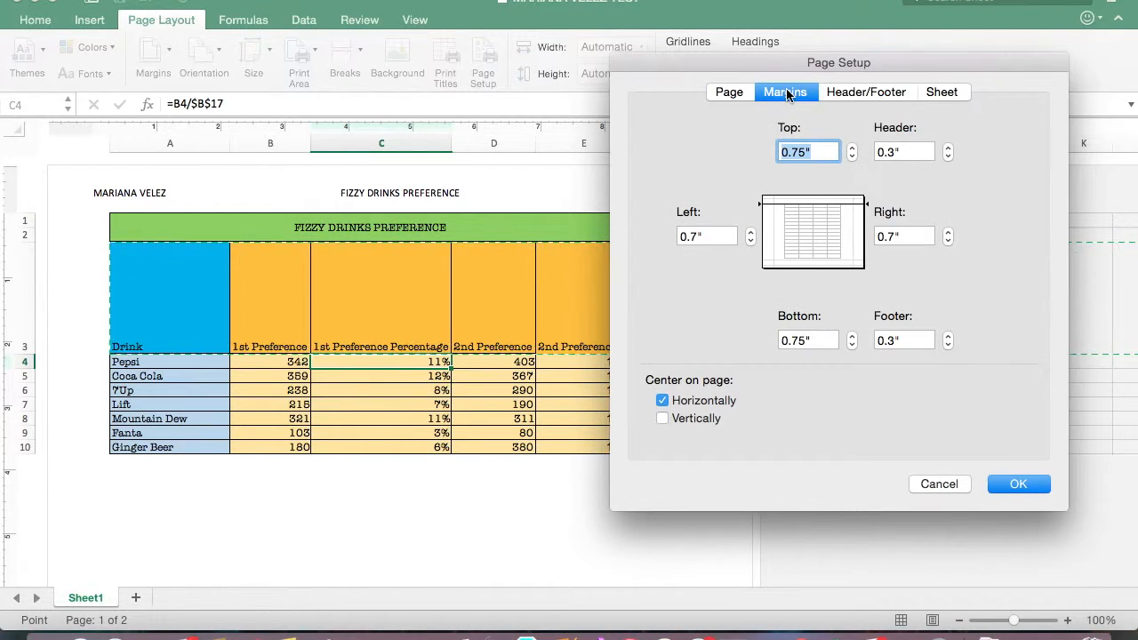
click(737, 93)
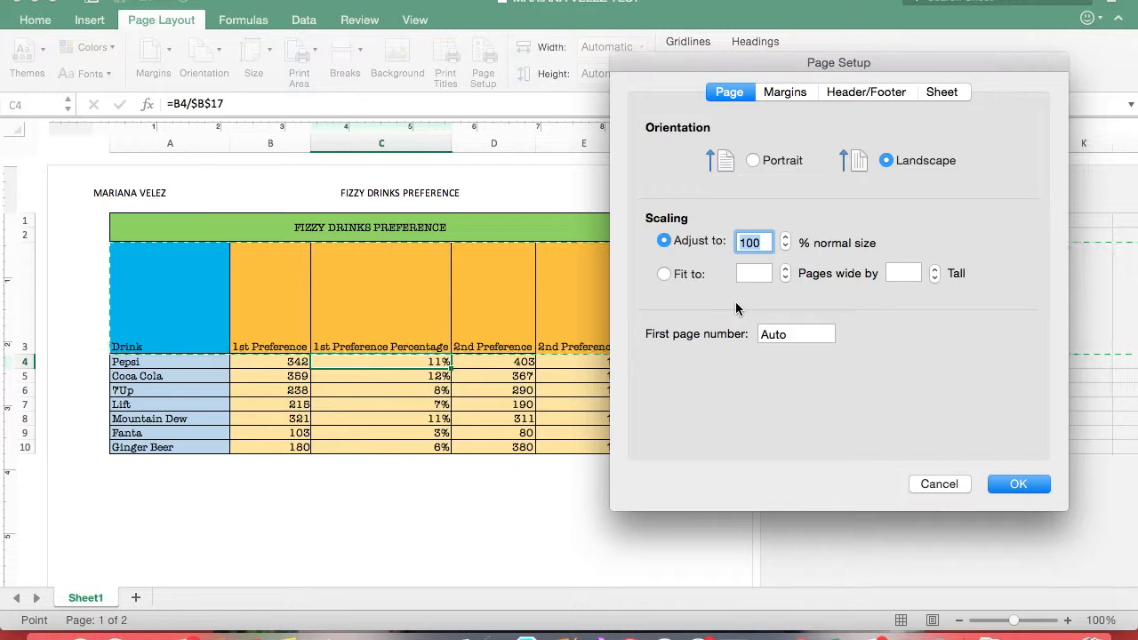
click(1013, 484)
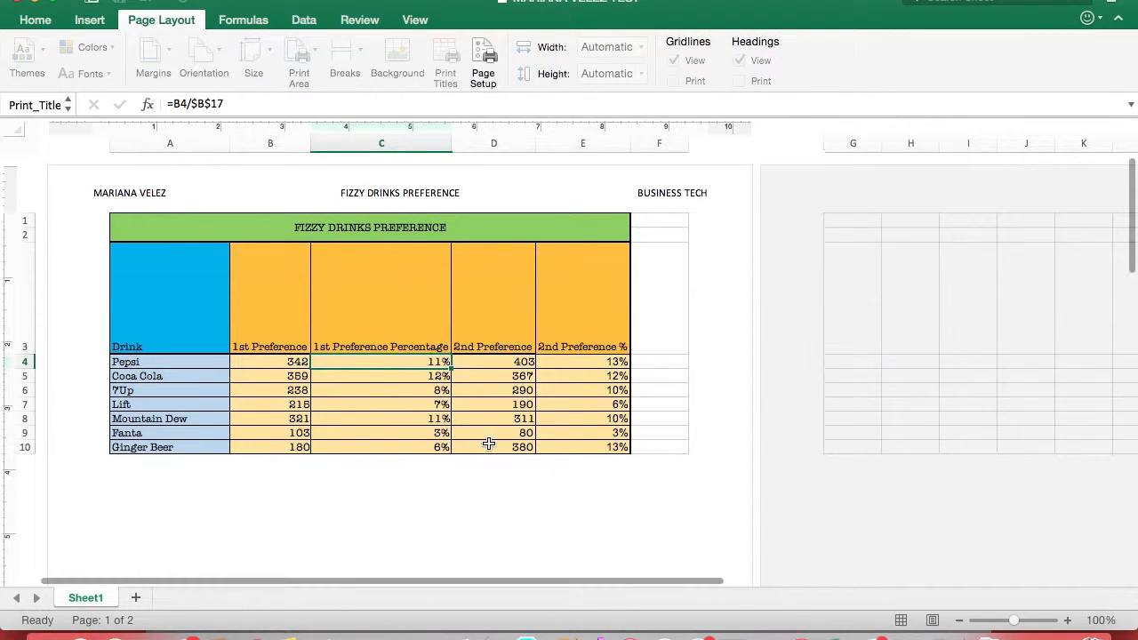
scroll(416, 440, down, 2)
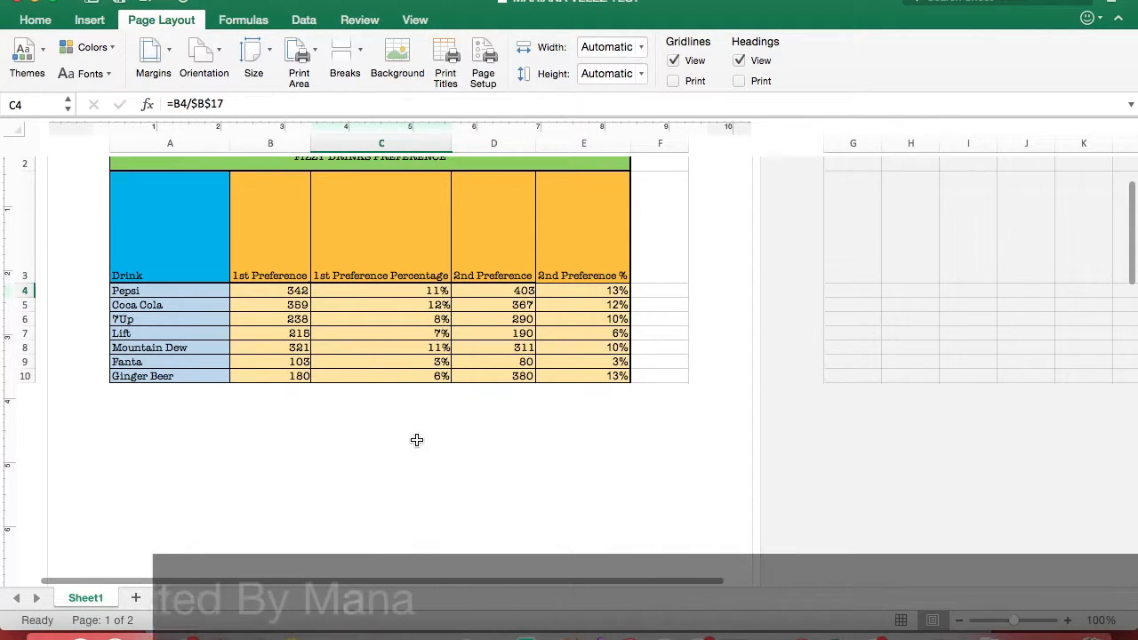
scroll(416, 440, up, 2)
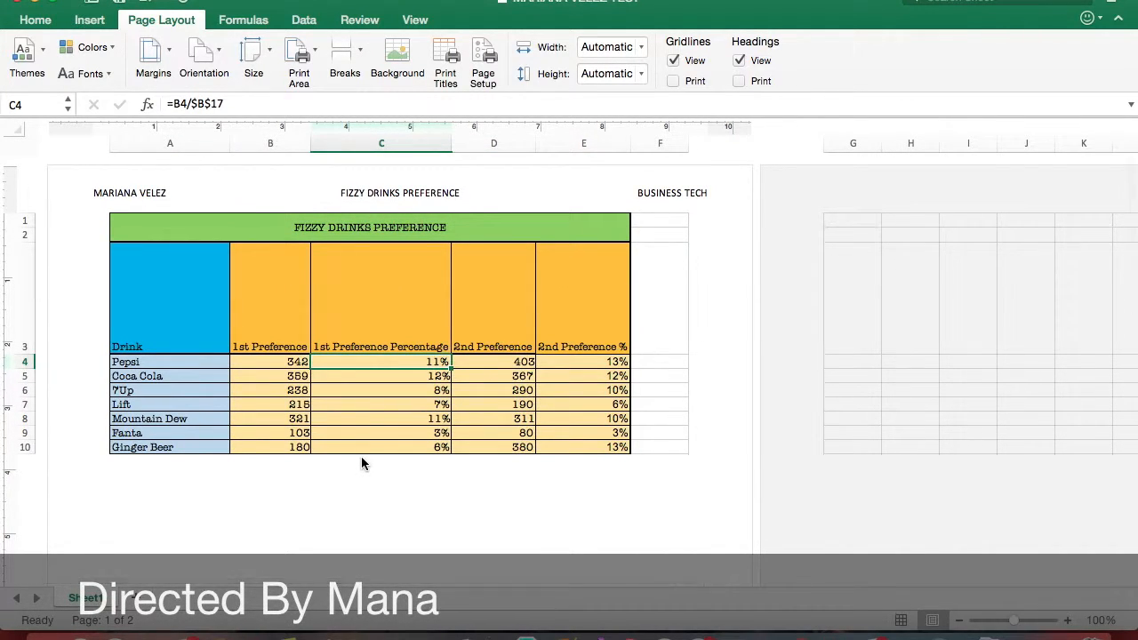
click(300, 390)
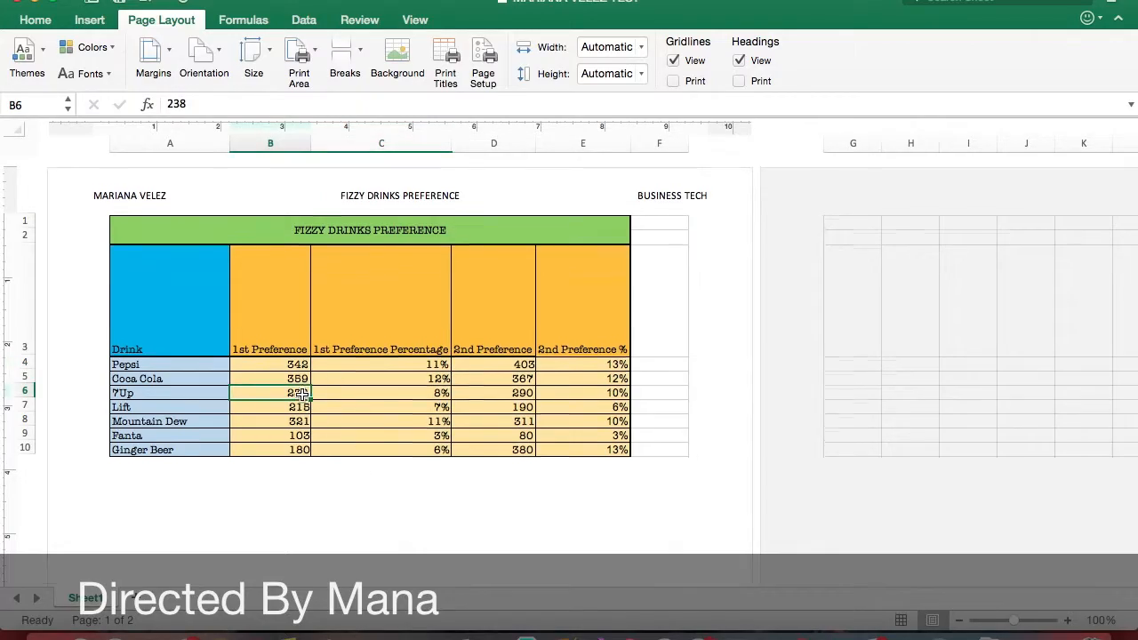